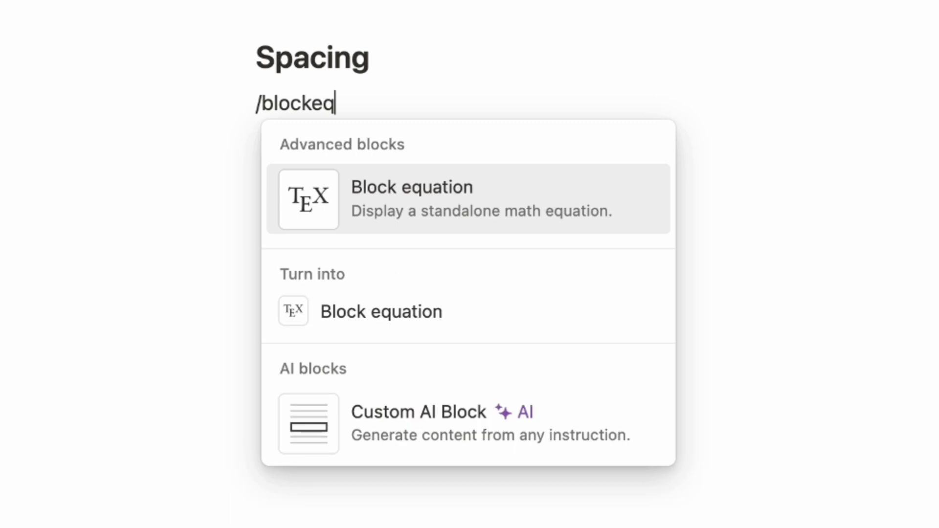
- Insert a block equation under the Spacing heading containing Text~Here
{"action": "left_click", "coordinate": [350, 188]}
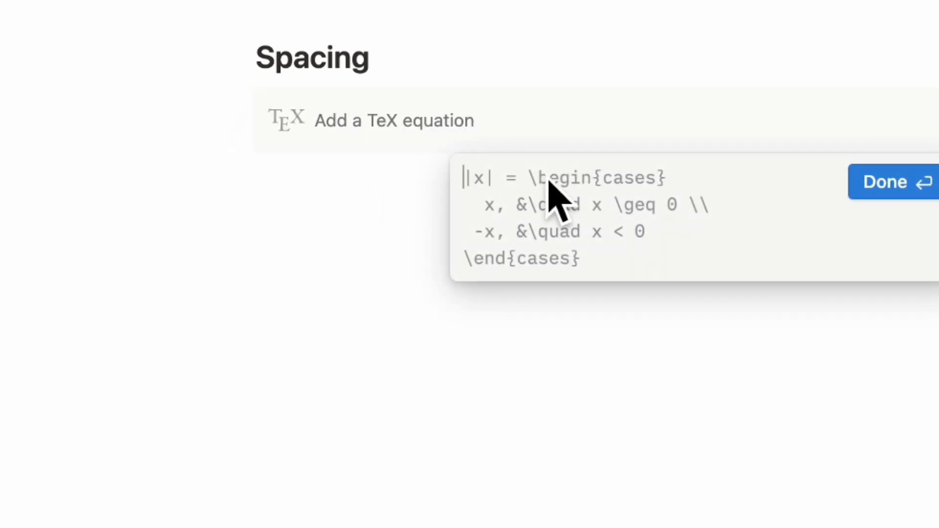
{"action": "type", "text": "Text"}
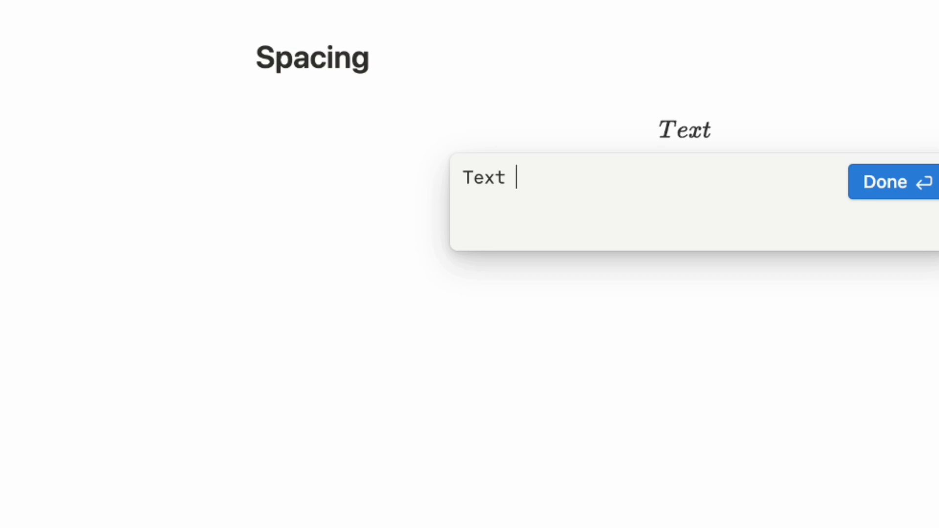
{"action": "key", "text": "BackSpace"}
{"action": "type", "text": "~Here"}
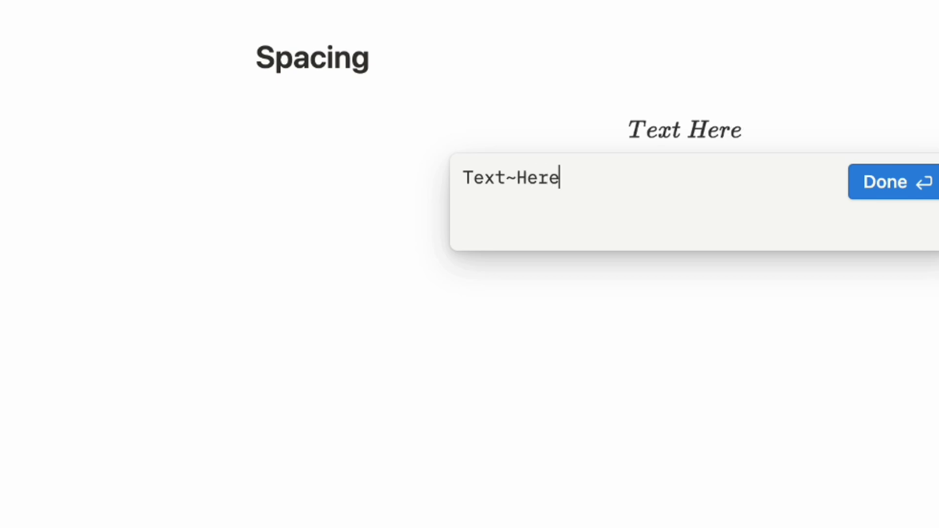
- Pad the block equation with long runs of tildes after and before Text~Here to shift the text sideways
{"action": "type", "text": "~~~"}
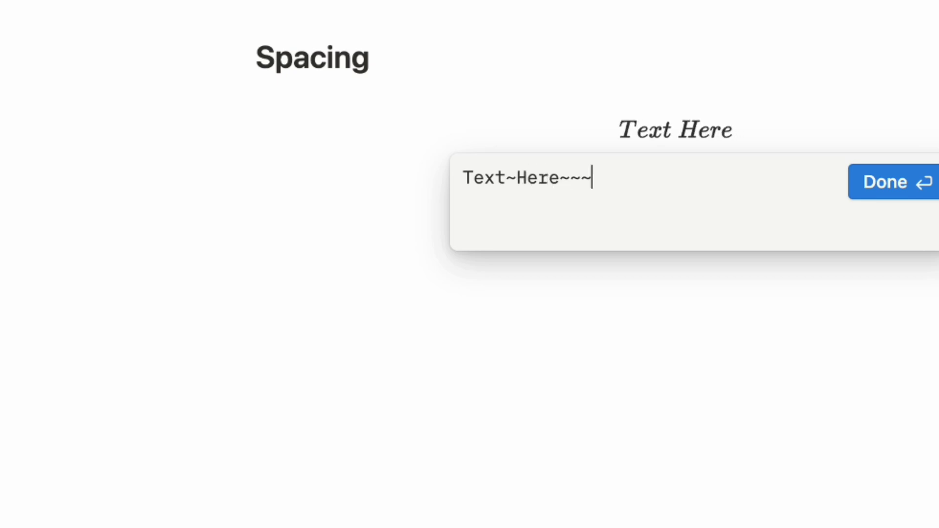
{"action": "type", "text": "~~~~~~~~~"}
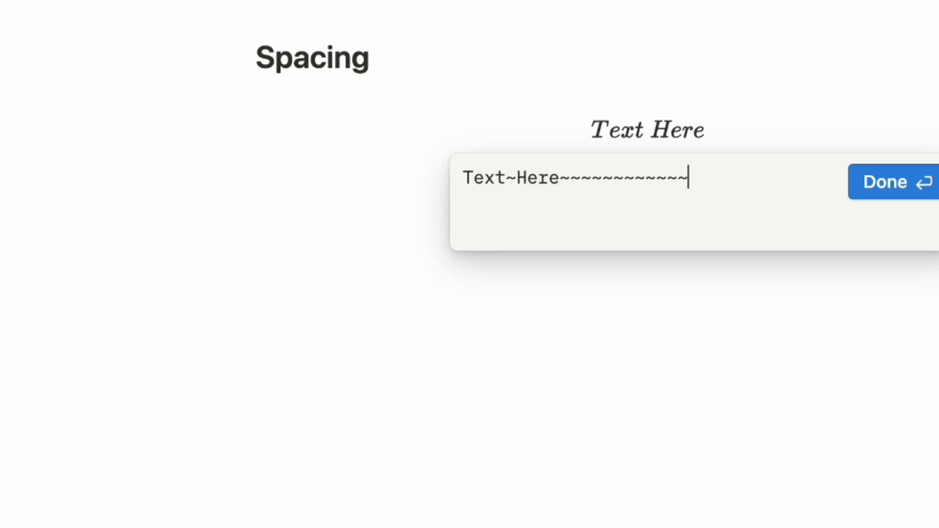
{"action": "key", "text": "Up"}
{"action": "type", "text": "`~~~~~~~~~~"}
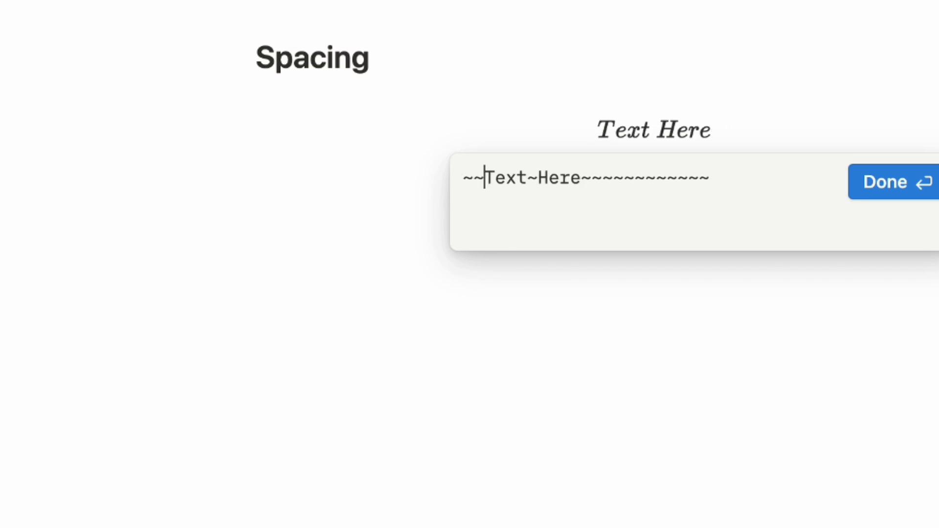
{"action": "type", "text": "~~~~~~~~~~~~~~~~~~"}
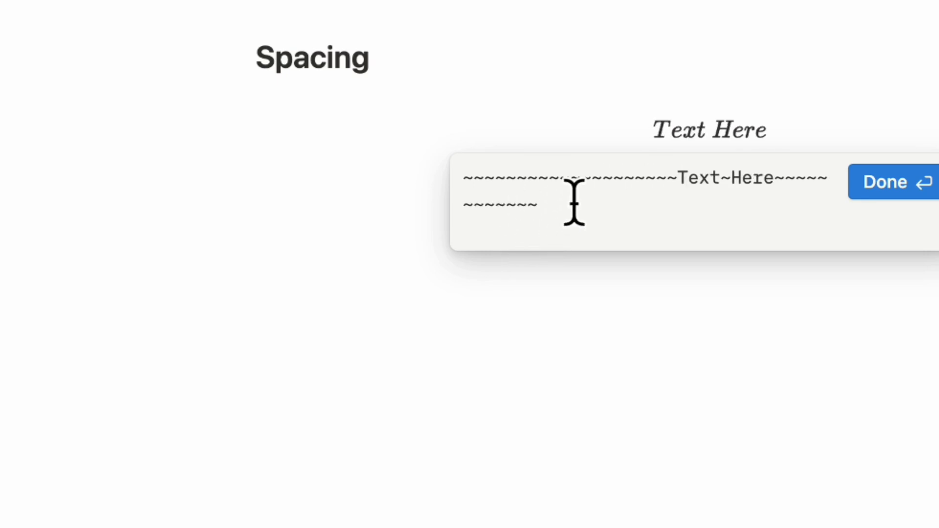
- Remove the extra tildes on both sides of Text~Here and finish the block equation
{"action": "left_click_drag", "start_coordinate": [680, 189], "coordinate": [464, 189]}
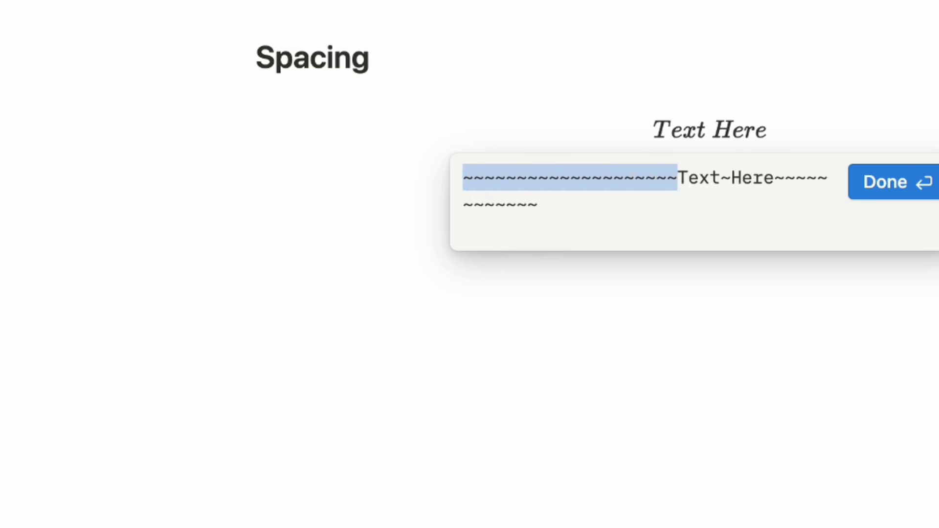
{"action": "key", "text": "BackSpace"}
{"action": "left_click_drag", "start_coordinate": [561, 190], "coordinate": [742, 194]}
{"action": "key", "text": "BackSpace"}
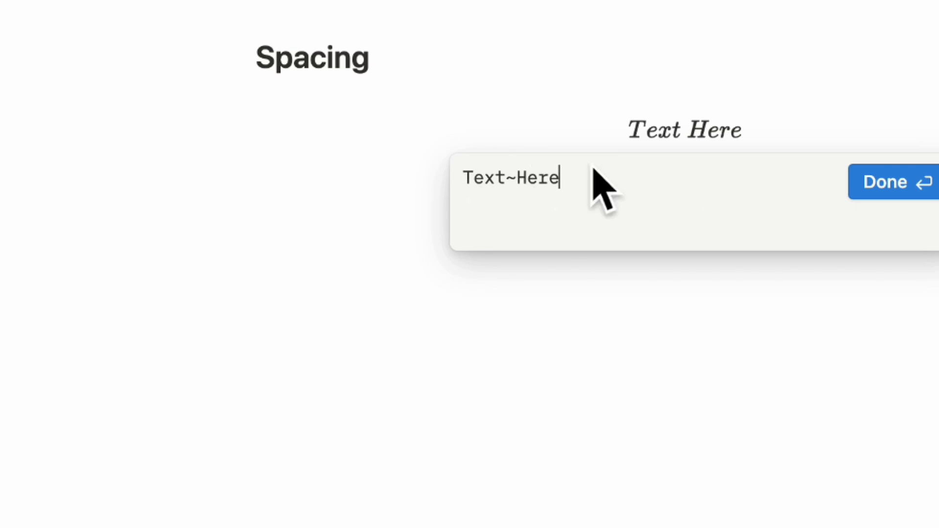
{"action": "left_click", "coordinate": [903, 184]}
- Add an inline equation reading Text~Here on the line below the block equation
{"action": "left_click", "coordinate": [609, 215]}
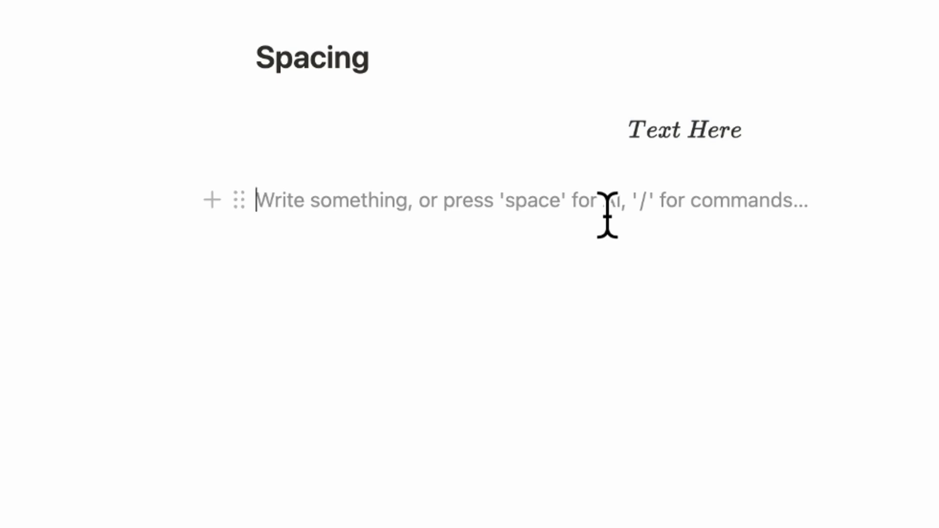
{"action": "type", "text": "/inlineequation"}
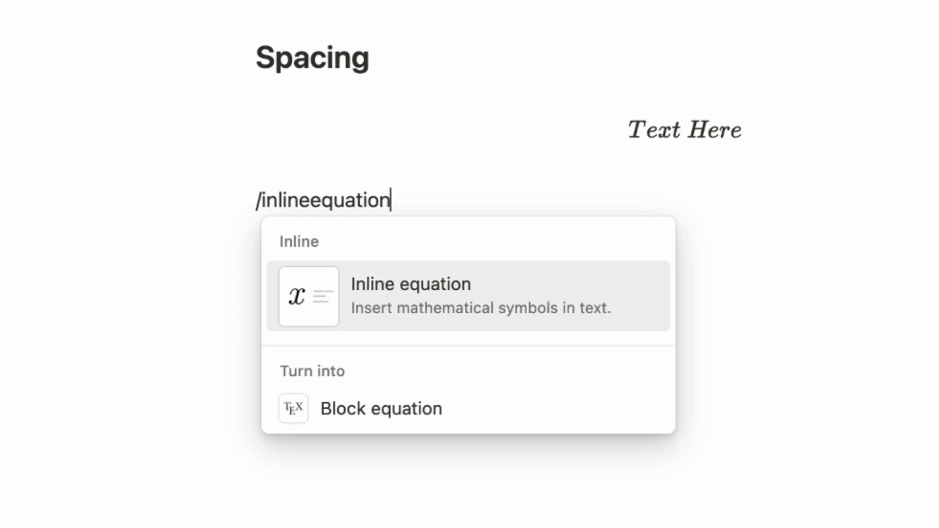
{"action": "left_click", "coordinate": [607, 293]}
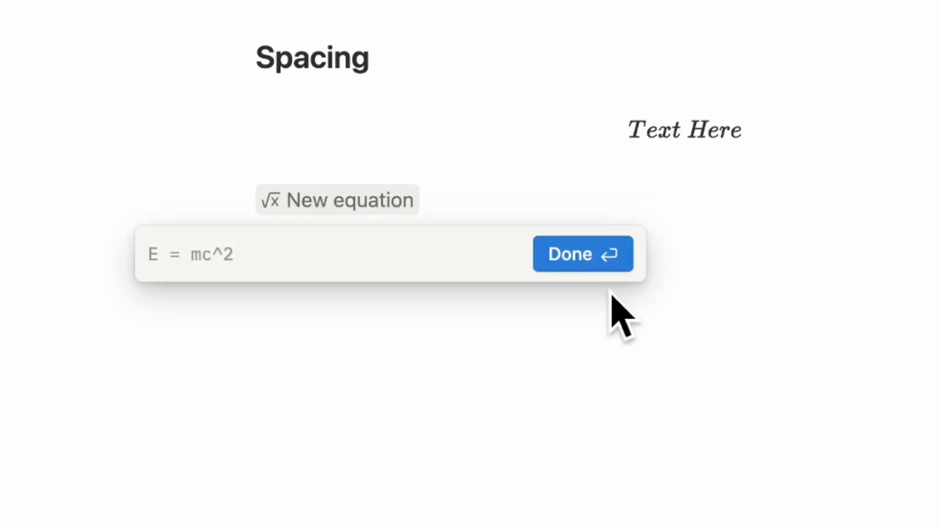
{"action": "type", "text": "Text"}
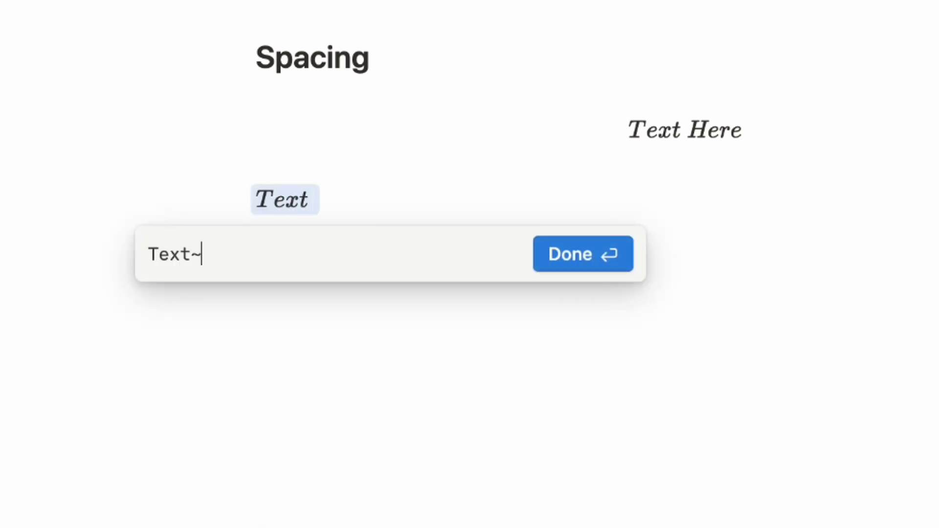
{"action": "type", "text": "~Here"}
{"action": "left_click", "coordinate": [587, 255]}
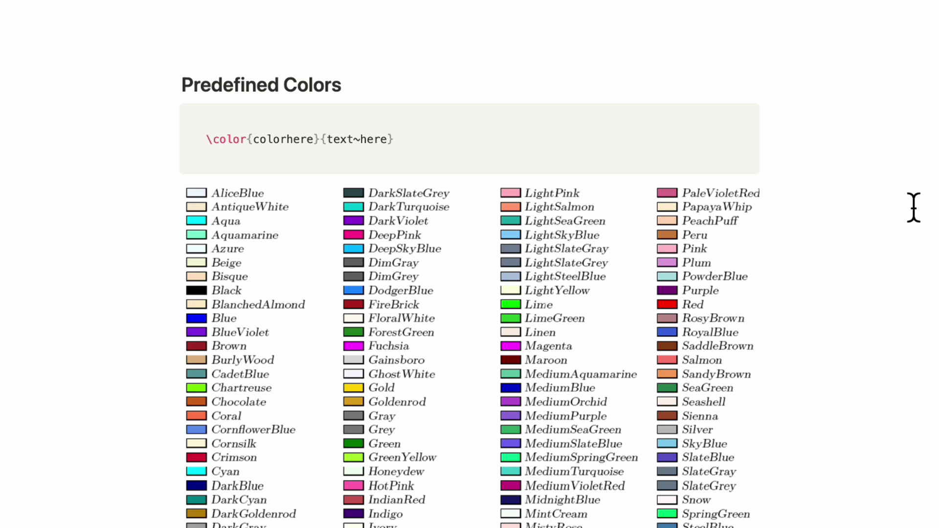
- Insert a block equation on the empty line below the source link of the Predefined Colors list
{"action": "scroll", "coordinate": [881, 274], "scroll_direction": "down", "scroll_amount": 3}
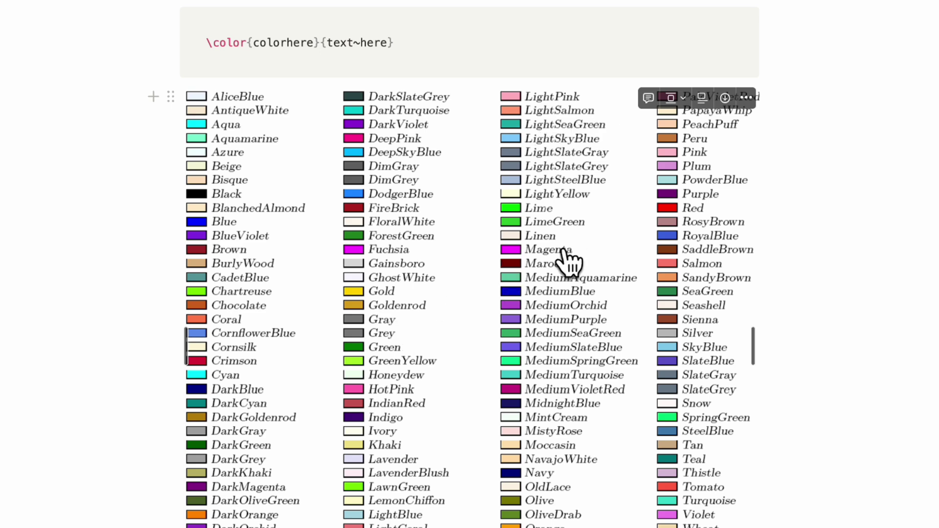
{"action": "scroll", "coordinate": [570, 262], "scroll_direction": "down", "scroll_amount": 2}
{"action": "scroll", "coordinate": [571, 263], "scroll_direction": "down", "scroll_amount": 3}
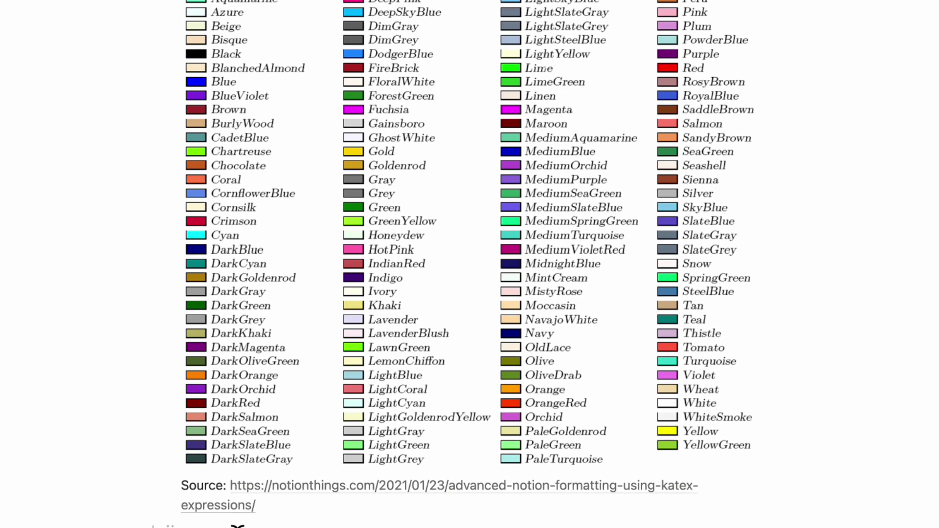
{"action": "left_click", "coordinate": [236, 504]}
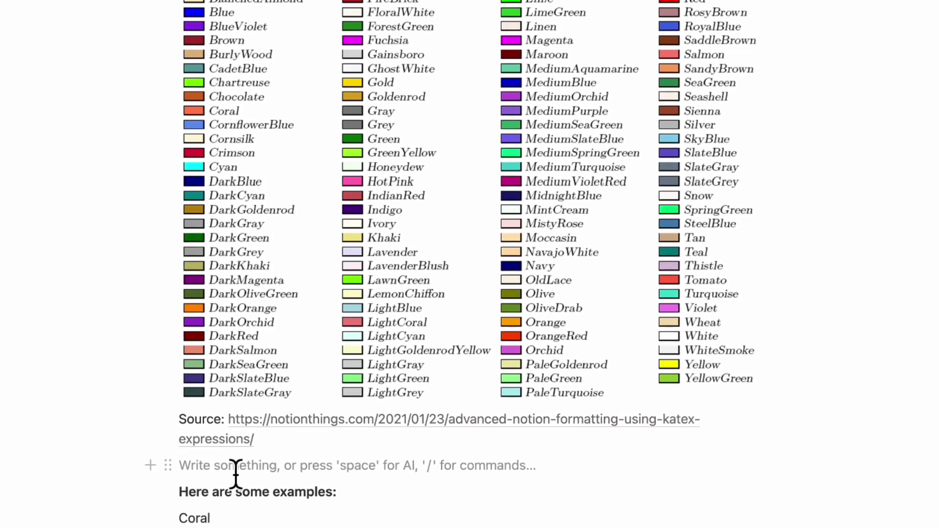
{"action": "type", "text": "/block"}
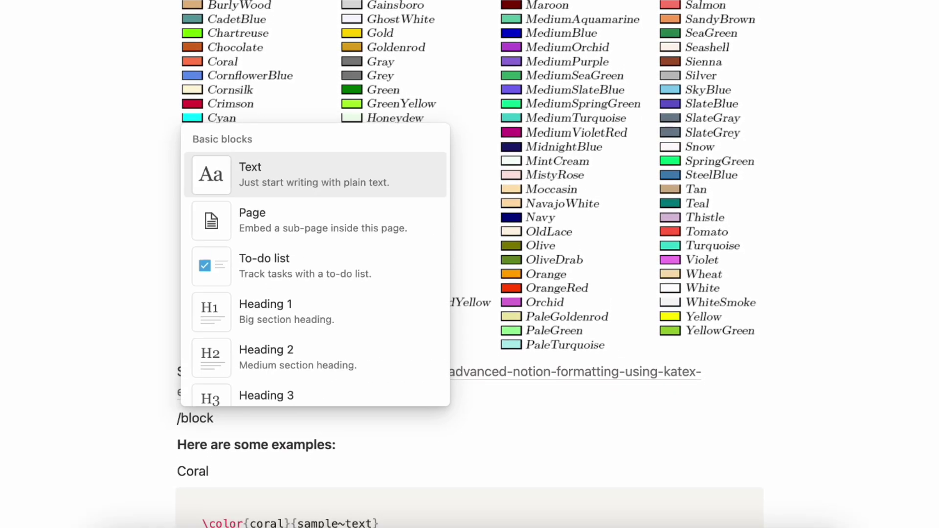
{"action": "type", "text": "equation"}
{"action": "key", "text": "Return"}
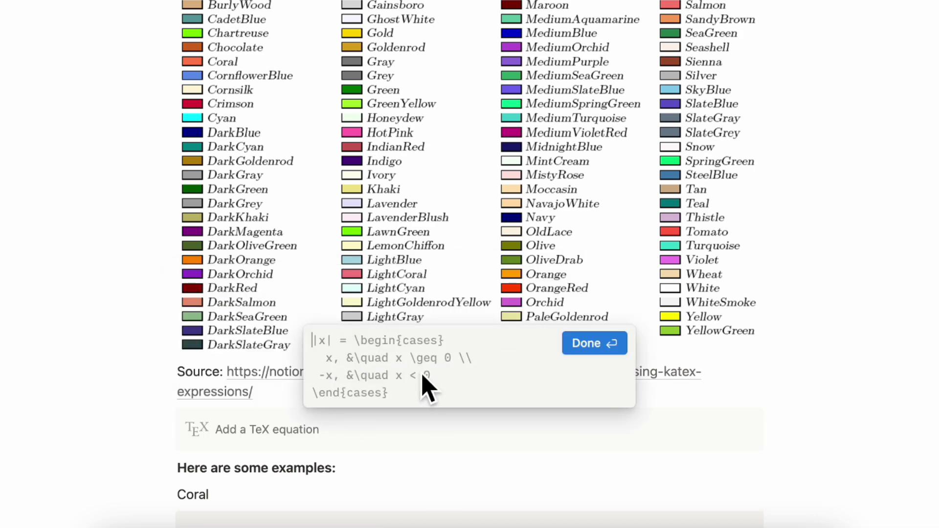
- Enter \color{lightsalmon}{Text~Here} as the TeX of the new block equation and finish it
{"action": "type", "text": "\\color{"}
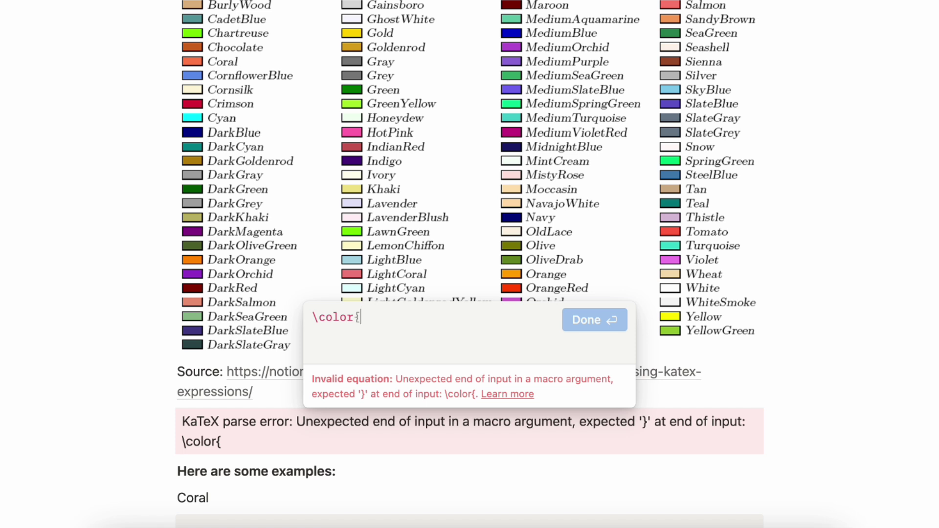
{"action": "type", "text": "lightsa"}
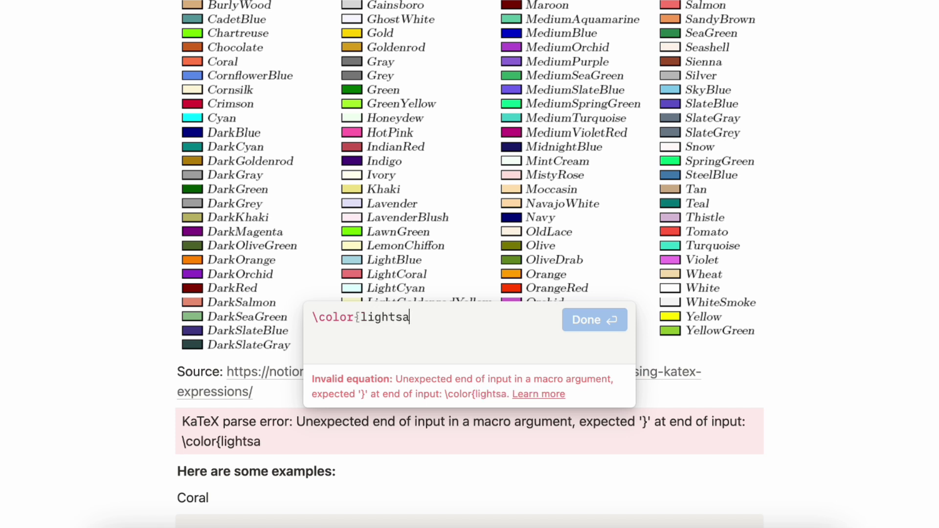
{"action": "type", "text": "lmon}"}
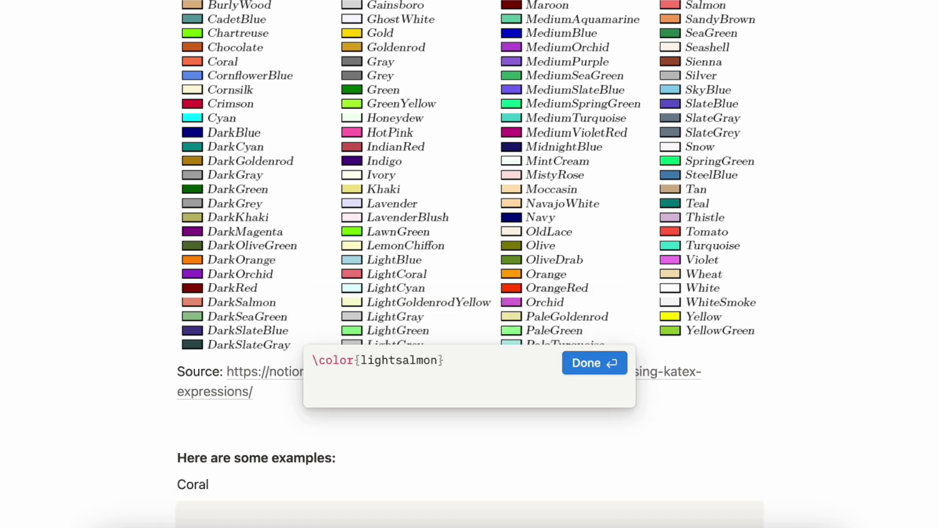
{"action": "type", "text": "{"}
{"action": "type", "text": "Tex"}
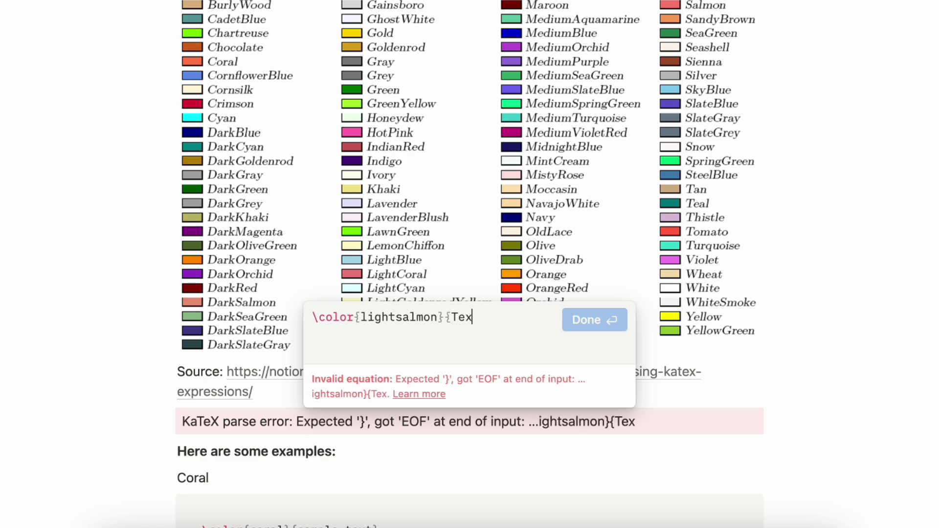
{"action": "type", "text": "t~Here}"}
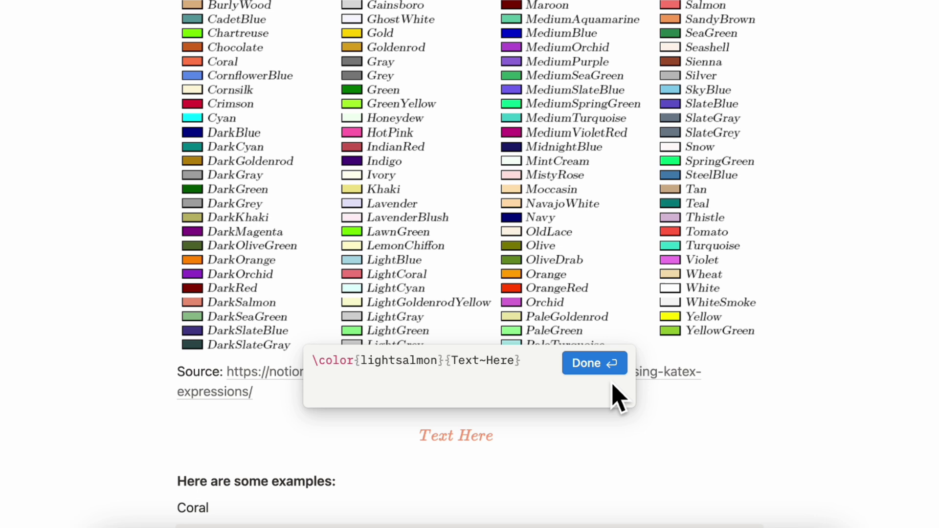
{"action": "left_click", "coordinate": [608, 370]}
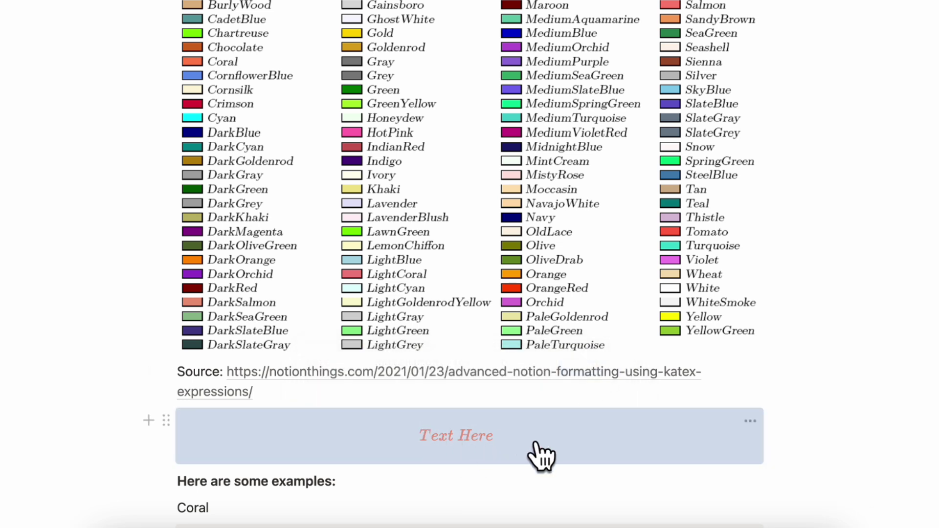
{"action": "left_click", "coordinate": [568, 396]}
{"action": "left_click", "coordinate": [829, 413]}
{"action": "scroll", "coordinate": [828, 413], "scroll_direction": "up", "scroll_amount": 3}
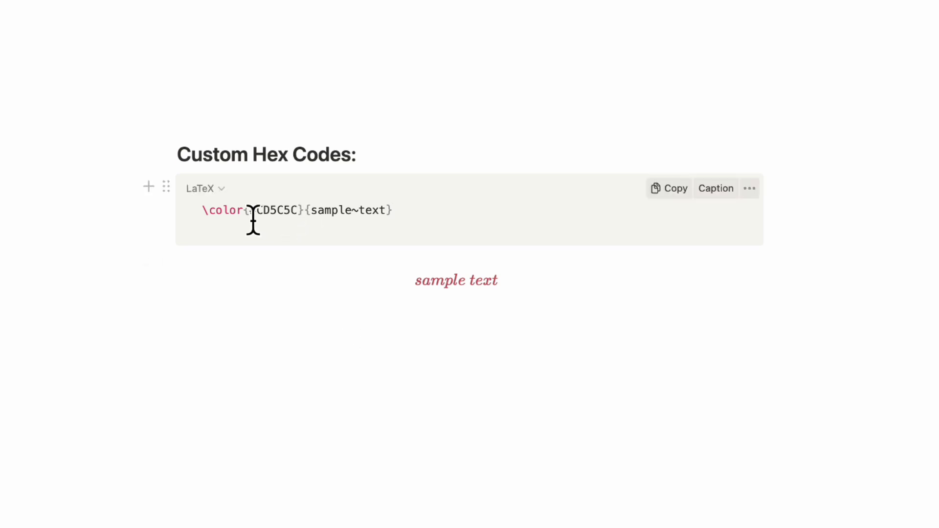
- Switch to the web color picker, choose the turquoise shade 41C4B1 and copy its hex code
{"action": "left_click", "coordinate": [261, 339]}
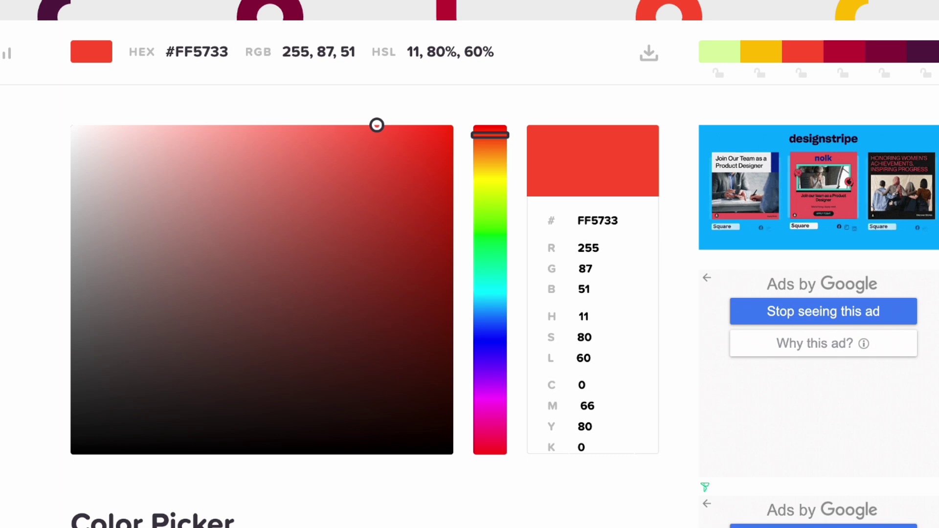
{"action": "left_click_drag", "start_coordinate": [377, 125], "coordinate": [328, 324]}
{"action": "left_click", "coordinate": [496, 288]}
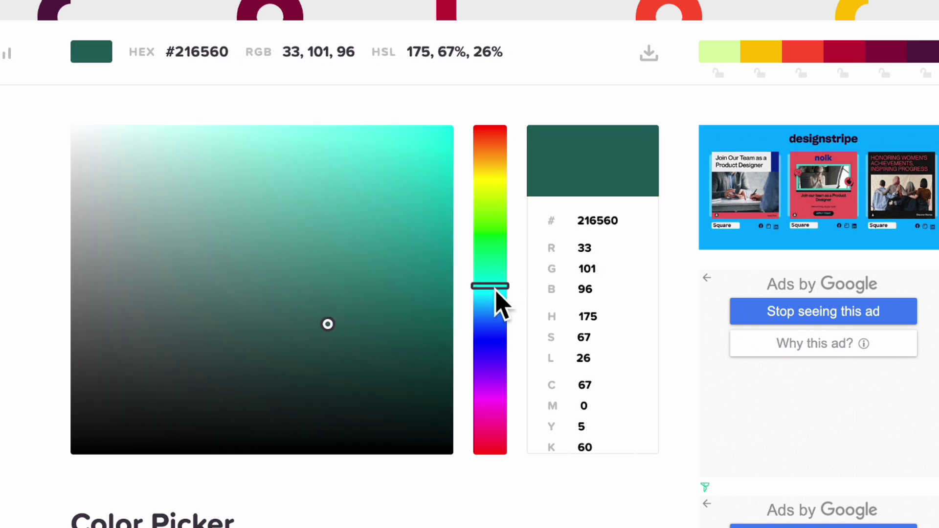
{"action": "left_click_drag", "start_coordinate": [496, 288], "coordinate": [496, 282]}
{"action": "left_click", "coordinate": [356, 136]}
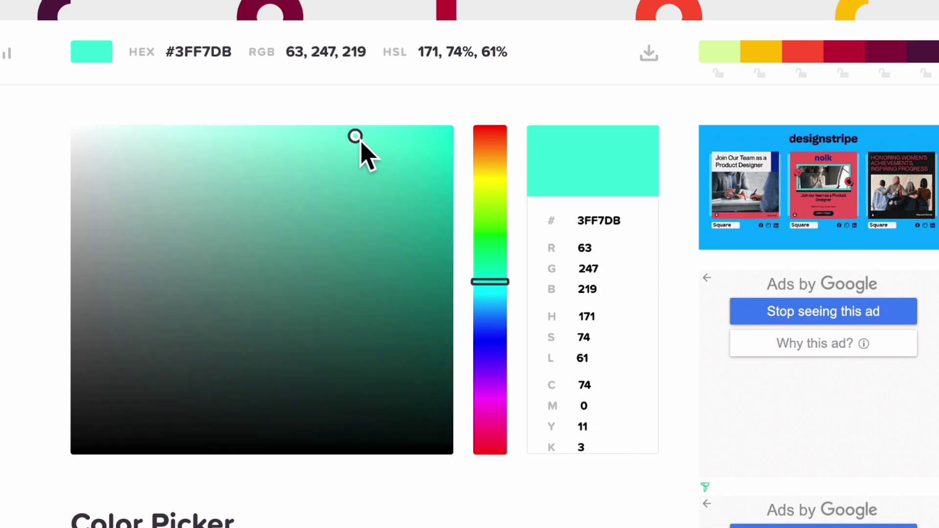
{"action": "left_click_drag", "start_coordinate": [356, 136], "coordinate": [331, 206]}
{"action": "double_click", "coordinate": [581, 222]}
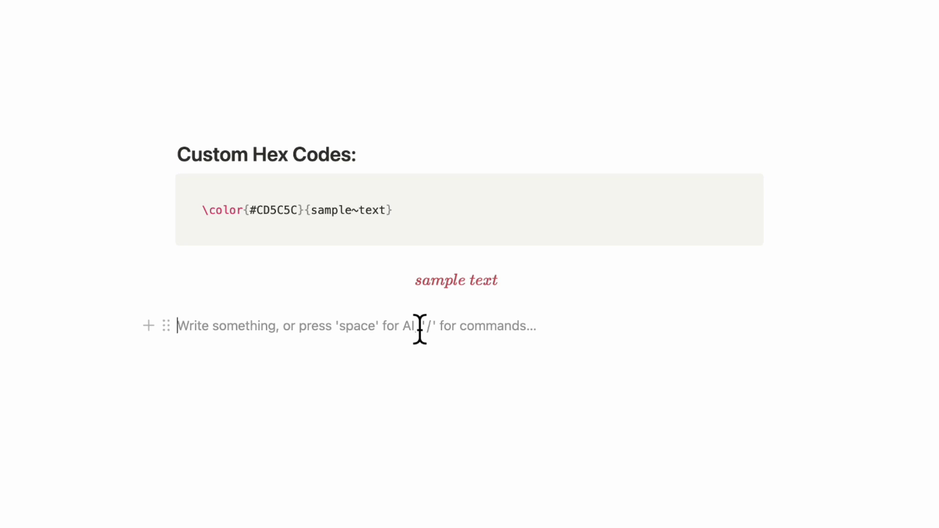
- Back in Notion, add the hex code 41C4B1 below the Custom Hex Codes sample text and insert a block equation under it
{"action": "type", "text": "41C4B1"}
{"action": "key", "text": "Return"}
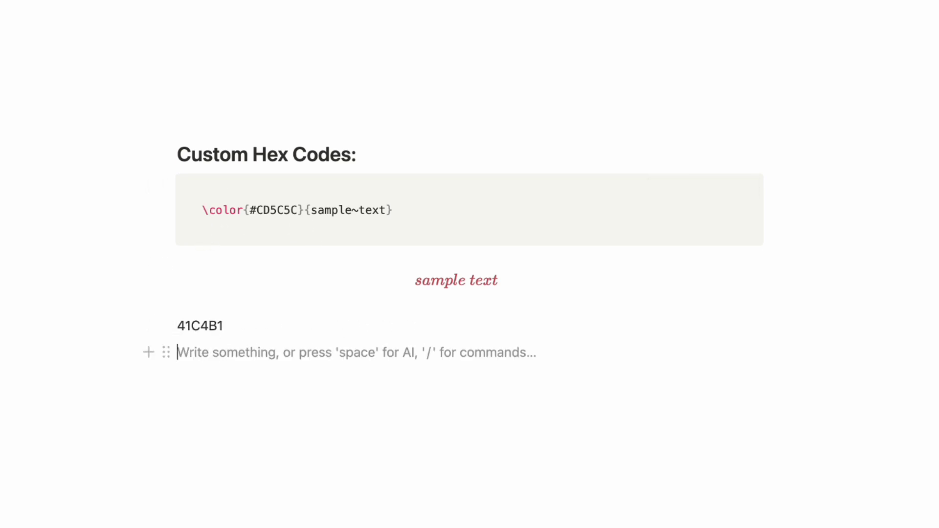
{"action": "type", "text": "/"}
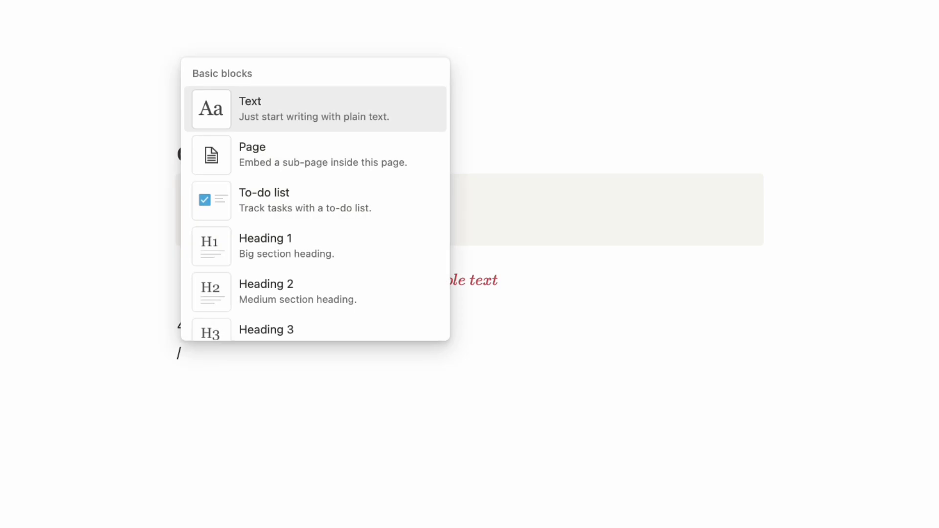
{"action": "type", "text": "blocke"}
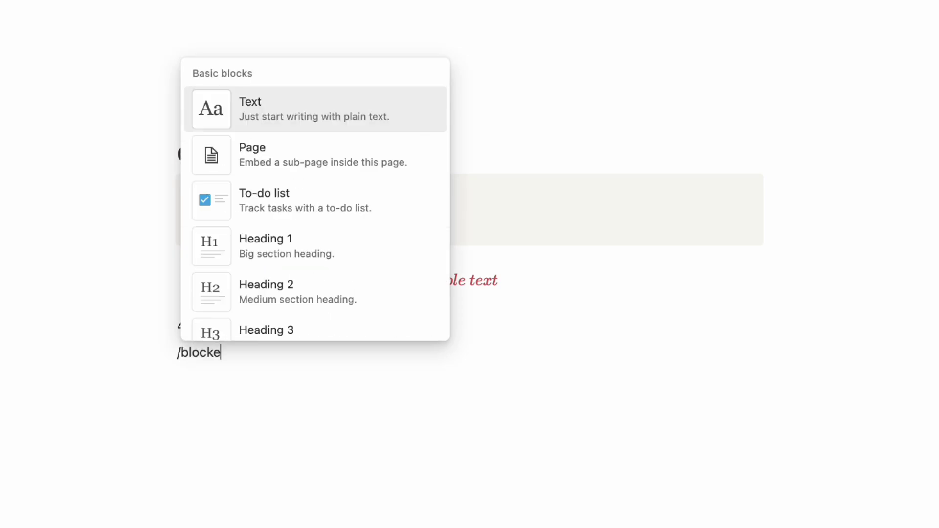
{"action": "type", "text": "quation"}
{"action": "left_click", "coordinate": [256, 260]}
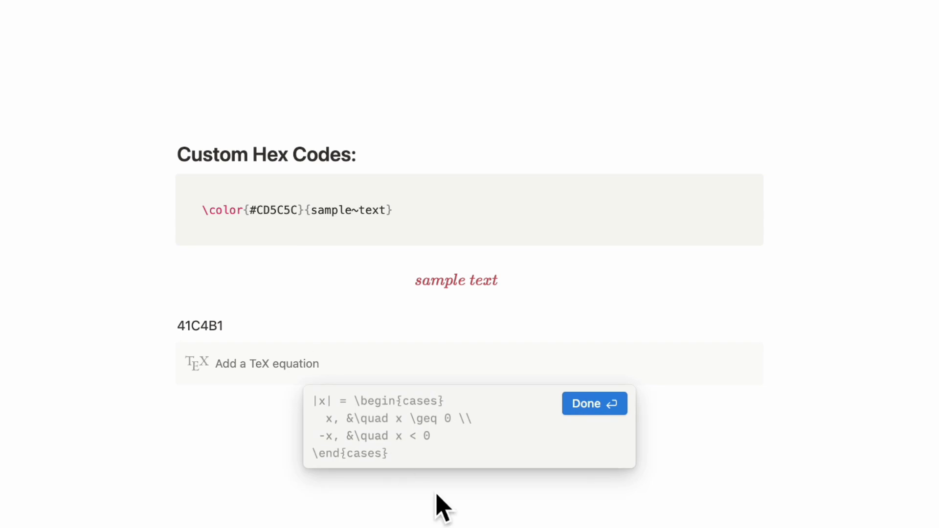
- Copy the sample code \color{#CD5C5C}{sample~text} into the new block equation below the 41C4B1 line
{"action": "left_click_drag", "start_coordinate": [207, 218], "coordinate": [400, 222]}
{"action": "key", "text": "super+c"}
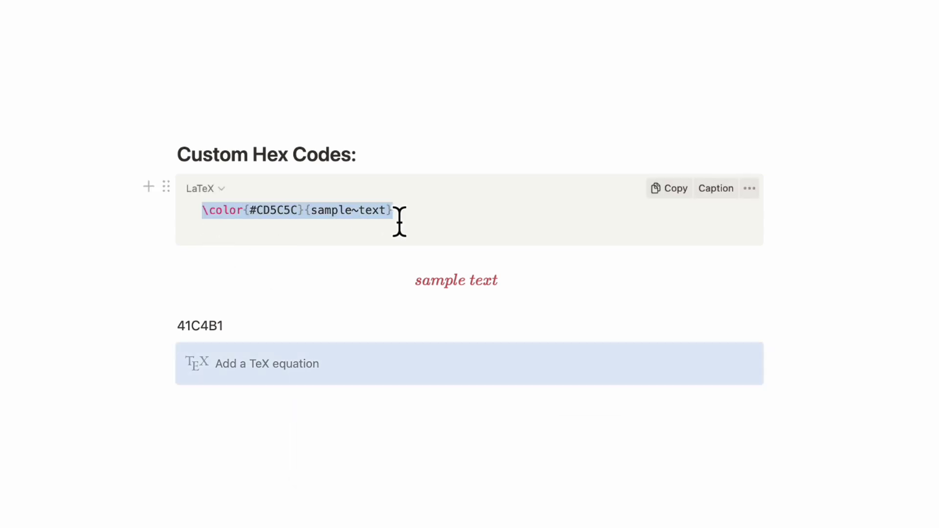
{"action": "left_click", "coordinate": [299, 370]}
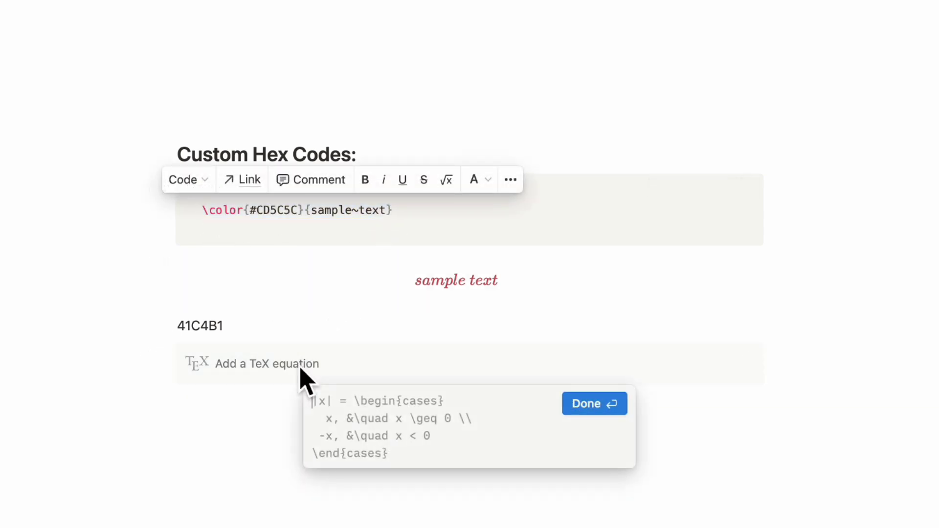
{"action": "key", "text": "super+v"}
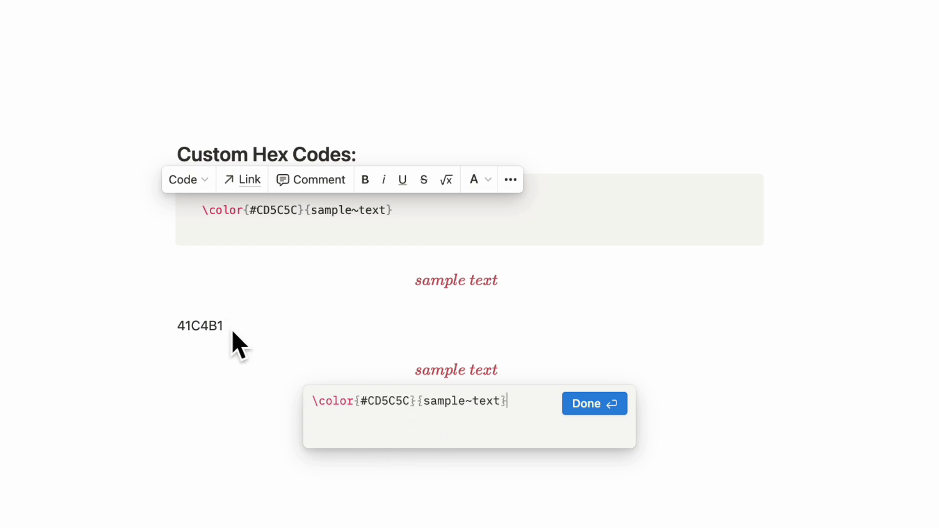
- Replace the hex code in the new equation with 41C4B1, copied from the line above, and finish the equation
{"action": "left_click_drag", "start_coordinate": [232, 337], "coordinate": [180, 335]}
{"action": "key", "text": "ctrl+c"}
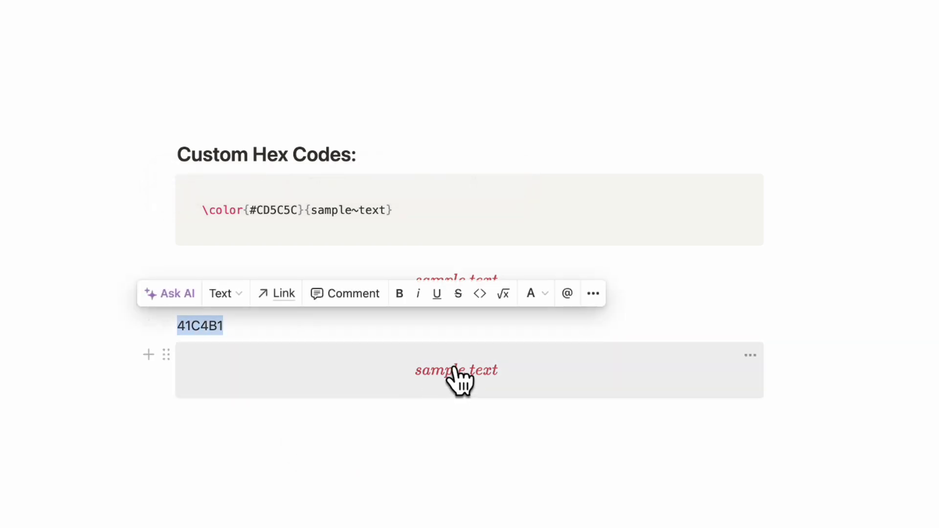
{"action": "left_click", "coordinate": [457, 382]}
{"action": "left_click_drag", "start_coordinate": [410, 429], "coordinate": [373, 429]}
{"action": "key", "text": "ctrl+v"}
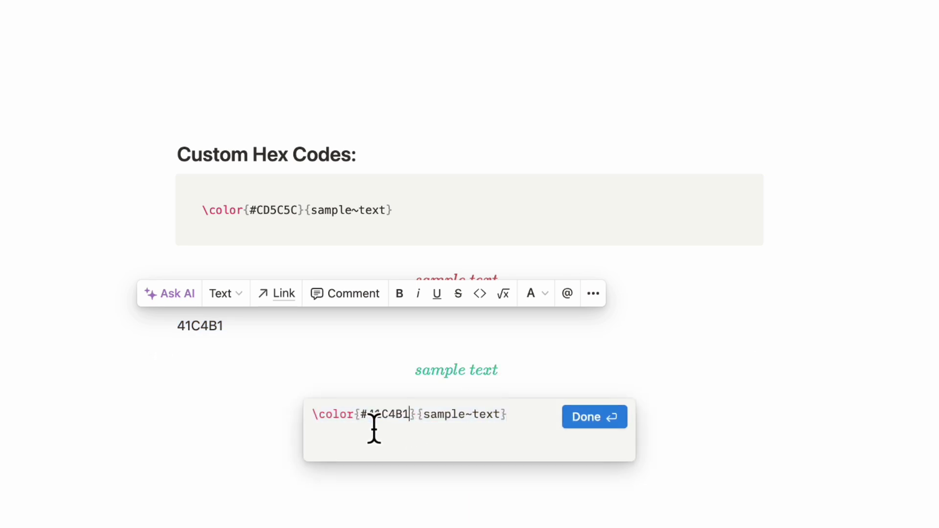
{"action": "left_click", "coordinate": [604, 420]}
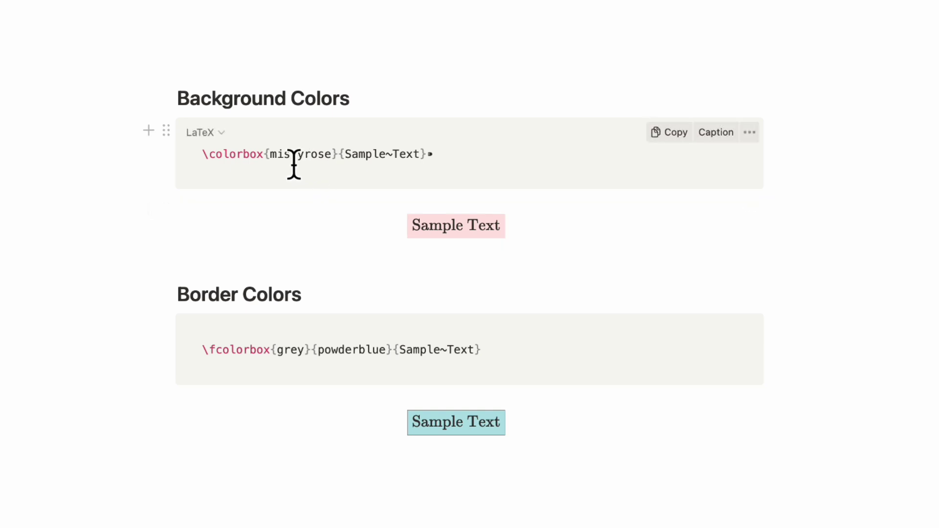
- Examine the color and text arguments in the \colorbox and \fcolorbox samples under Background Colors and Border Colors
{"action": "double_click", "coordinate": [273, 163]}
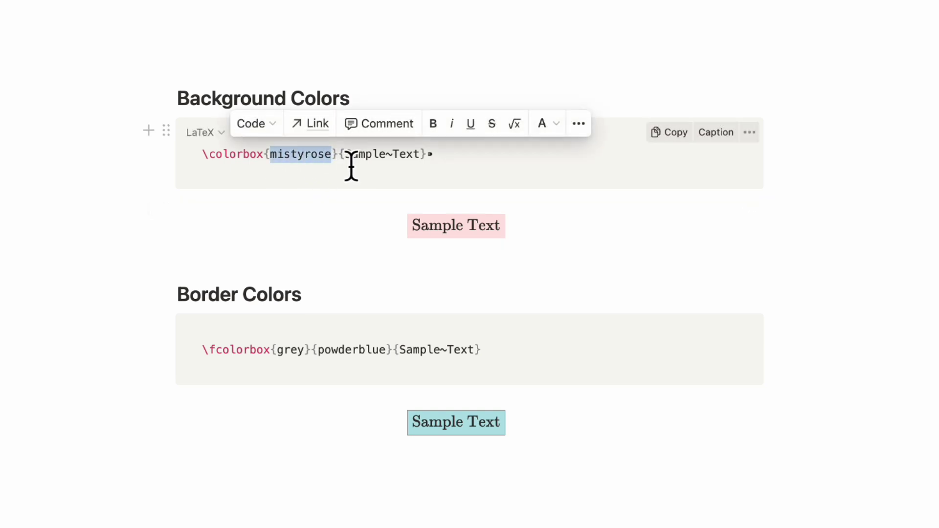
{"action": "left_click_drag", "start_coordinate": [348, 166], "coordinate": [424, 169]}
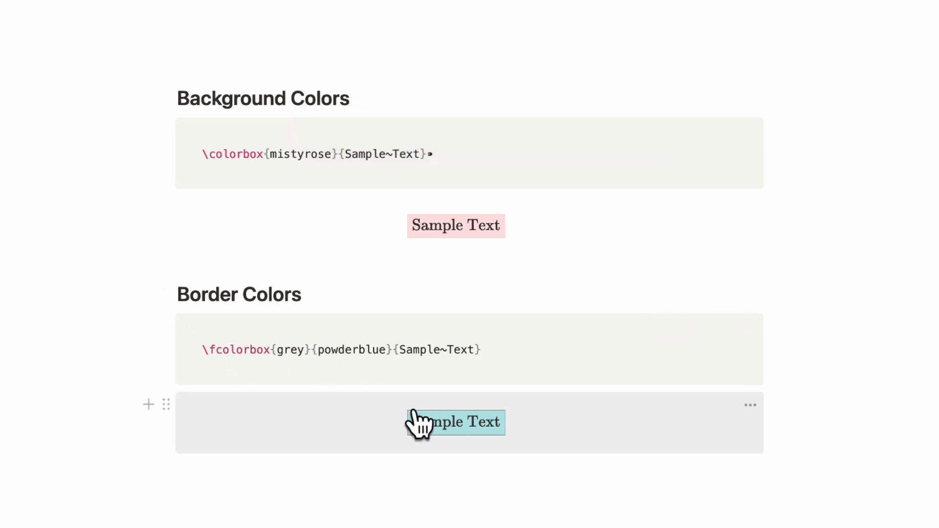
{"action": "left_click_drag", "start_coordinate": [306, 362], "coordinate": [287, 362]}
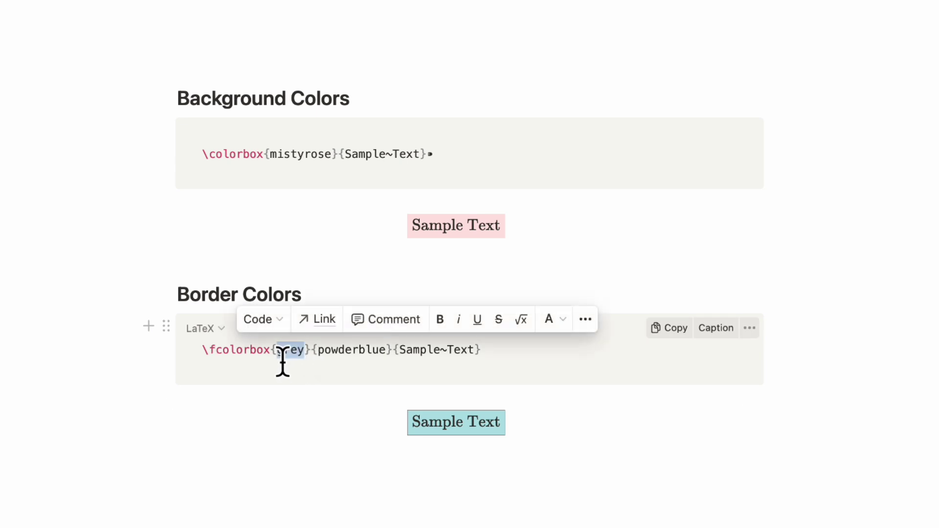
{"action": "left_click_drag", "start_coordinate": [389, 363], "coordinate": [319, 365]}
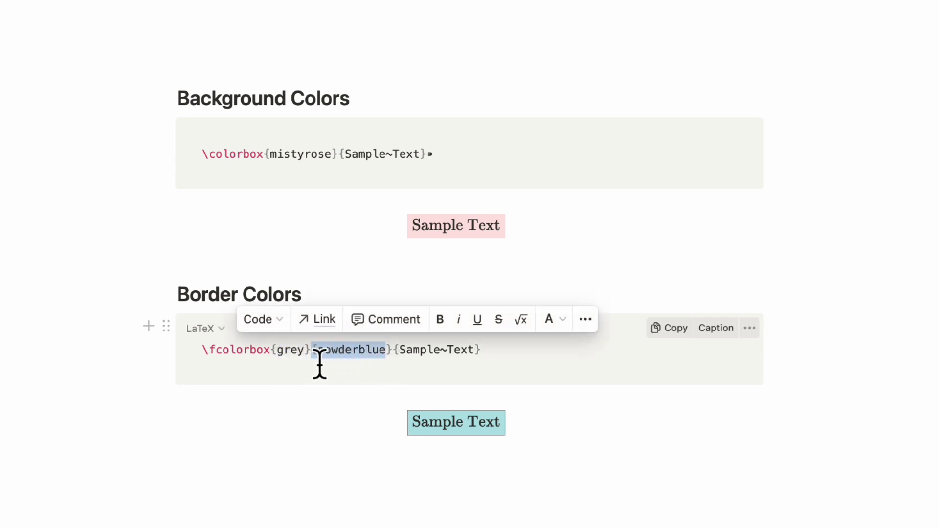
{"action": "left_click_drag", "start_coordinate": [479, 362], "coordinate": [404, 362]}
- Insert a block equation on the empty line below the Border Colors sample text
{"action": "left_click", "coordinate": [381, 480]}
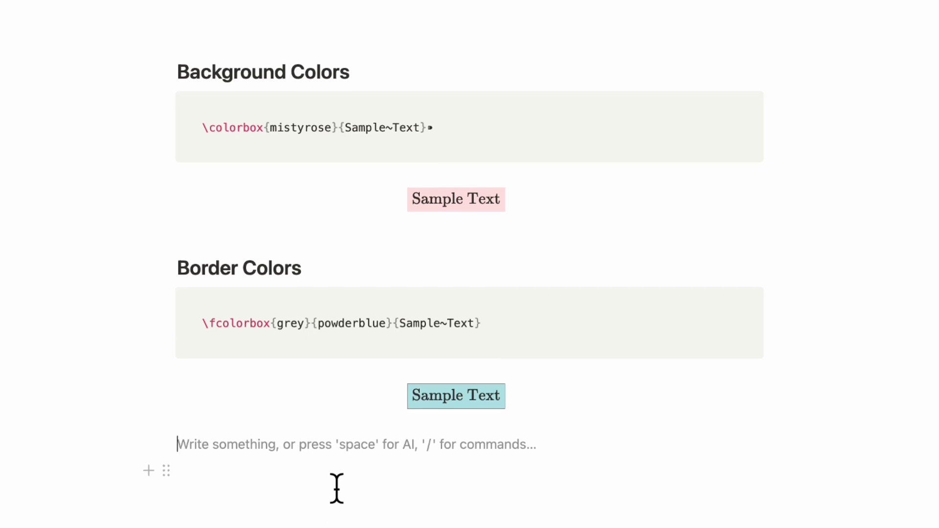
{"action": "type", "text": "/"}
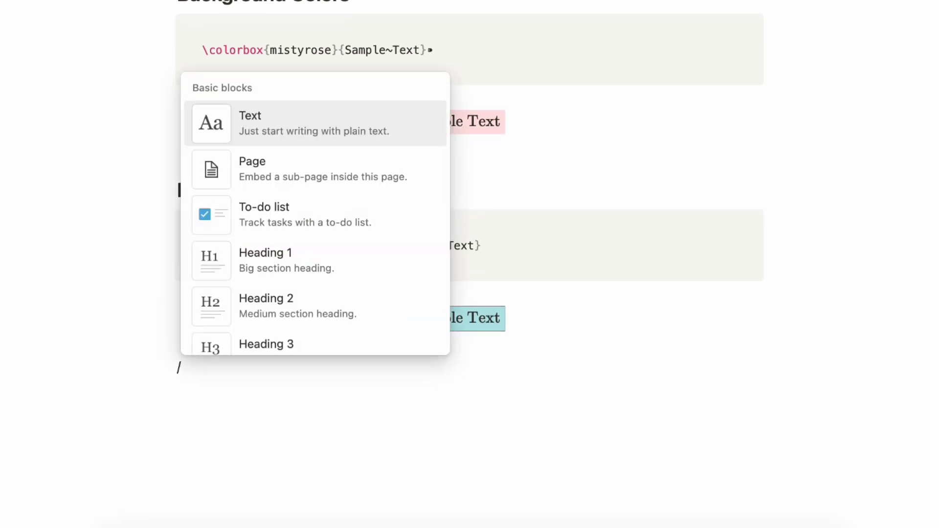
{"action": "type", "text": "blockequat"}
{"action": "key", "text": "Return"}
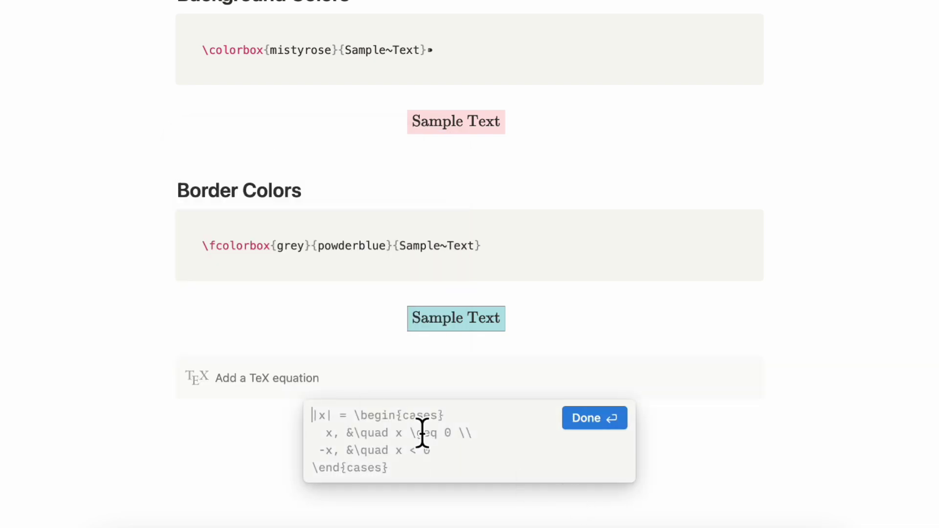
- Enter \colorbox{pink}{Text~Here} as the TeX of the new block equation and finish it
{"action": "type", "text": "\\"}
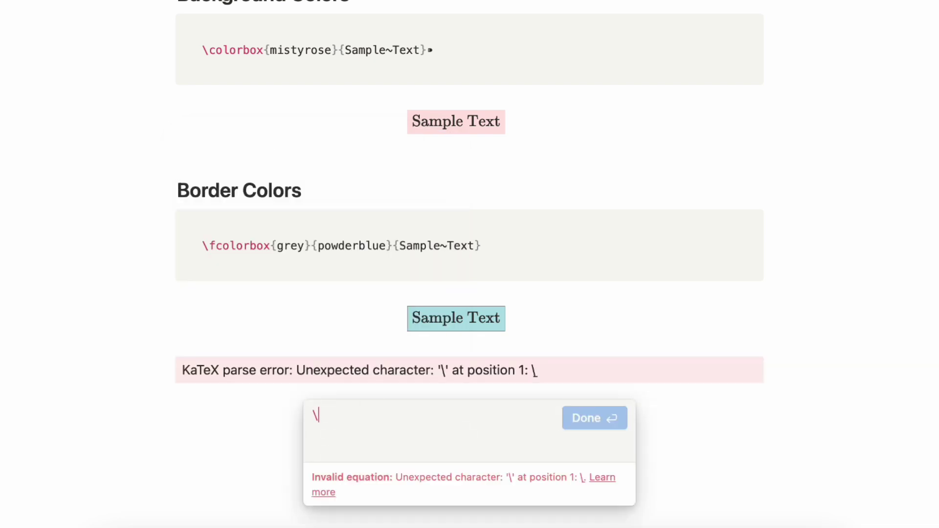
{"action": "type", "text": "colorbox"}
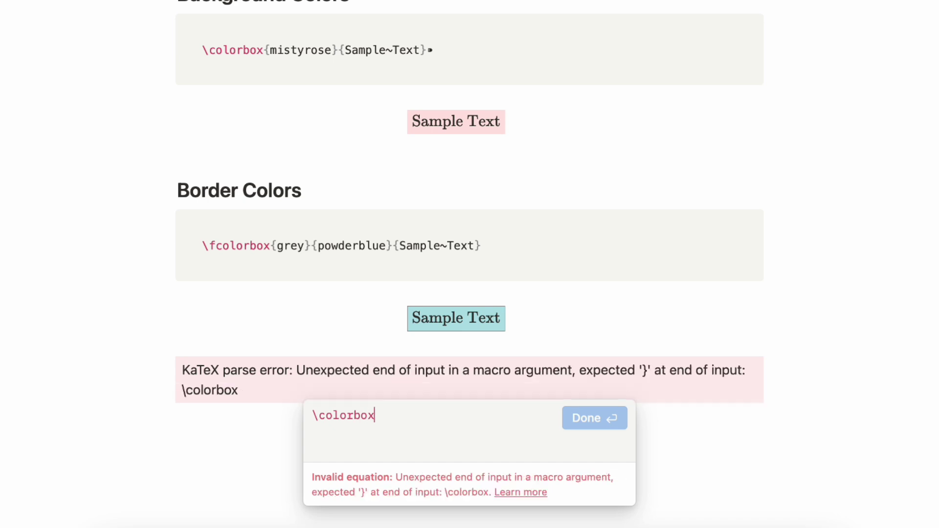
{"action": "type", "text": "{pink"}
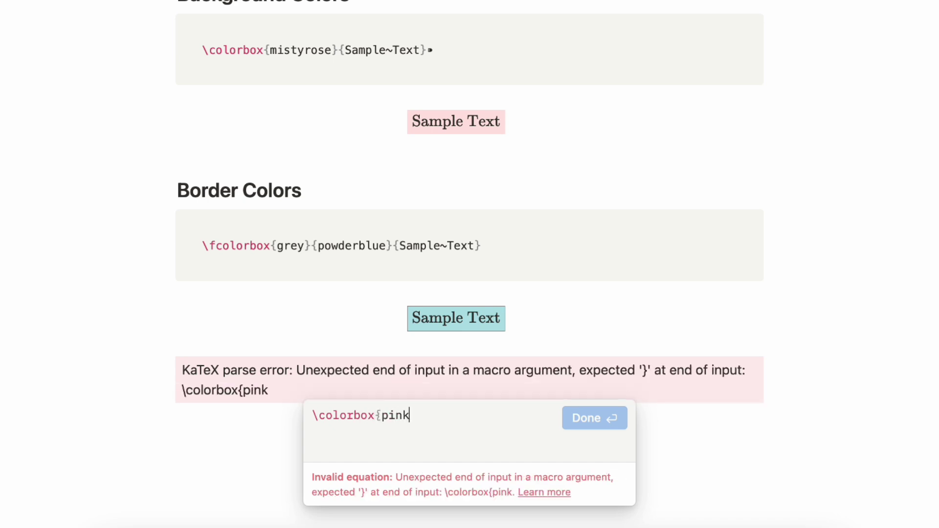
{"action": "type", "text": "}{"}
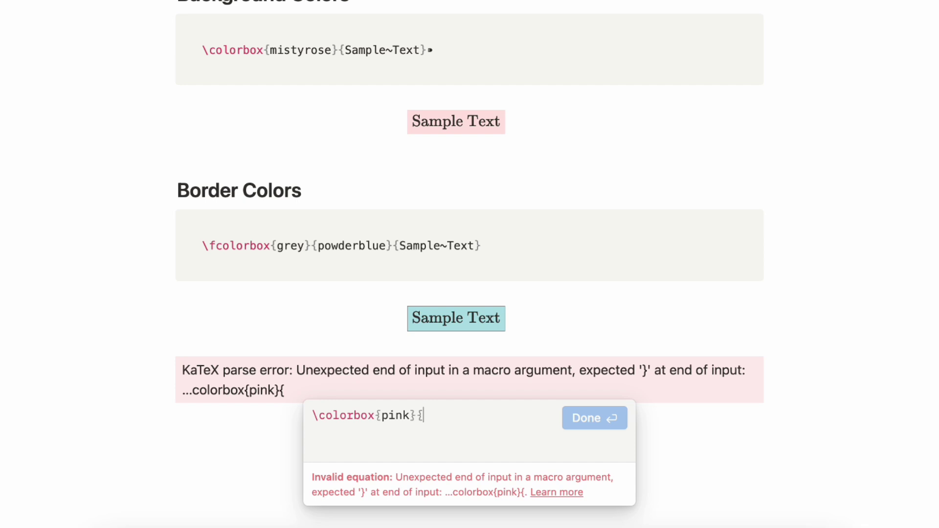
{"action": "type", "text": "Text~Here"}
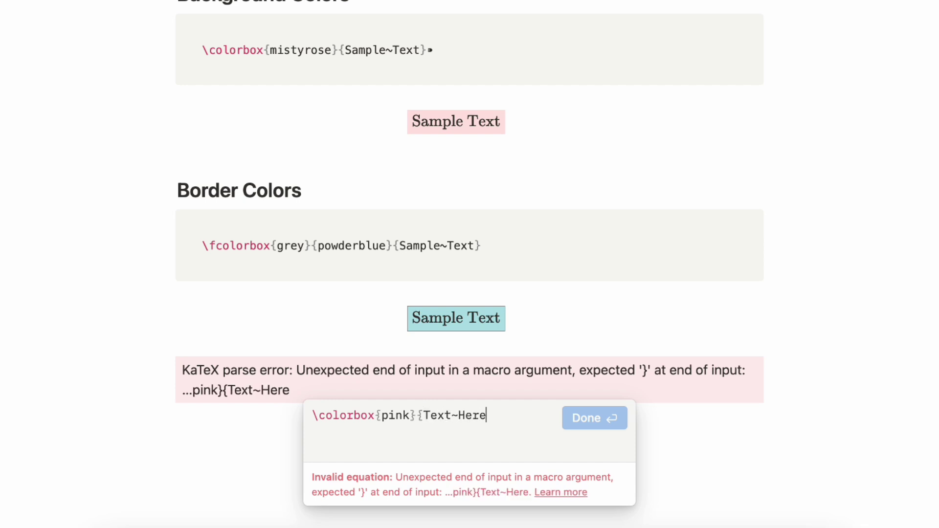
{"action": "type", "text": "}"}
{"action": "left_click", "coordinate": [605, 420]}
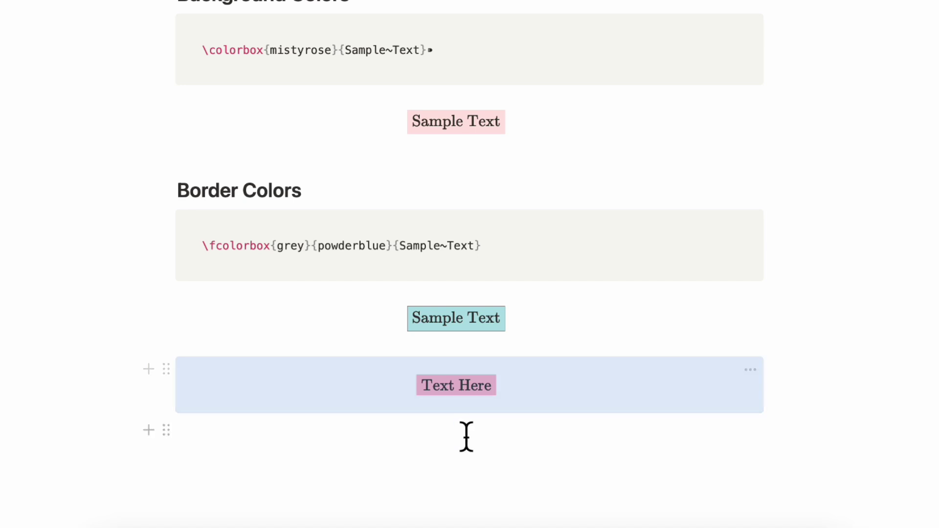
- Reopen the pink Text Here equation and change its command to \fcolorbox
{"action": "left_click", "coordinate": [496, 404]}
{"action": "left_click", "coordinate": [381, 438]}
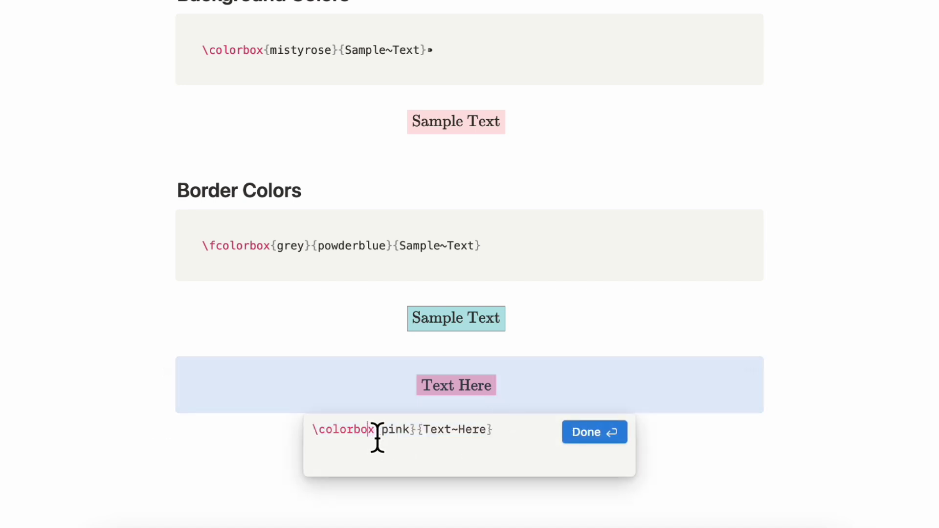
{"action": "left_click", "coordinate": [325, 439]}
{"action": "type", "text": "f"}
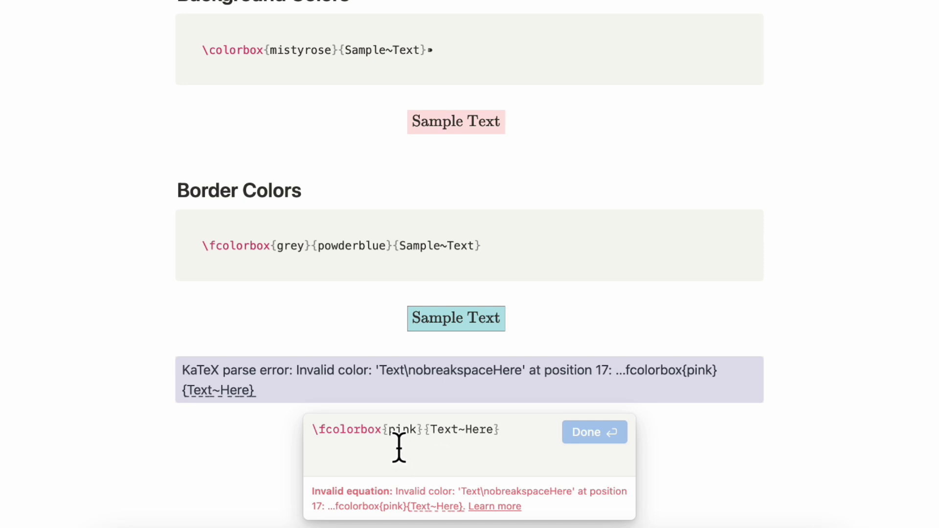
- Add {grey} as the border color argument before {pink} and finish the equation
{"action": "left_click", "coordinate": [424, 440]}
{"action": "left_click", "coordinate": [385, 438]}
{"action": "type", "text": "{}"}
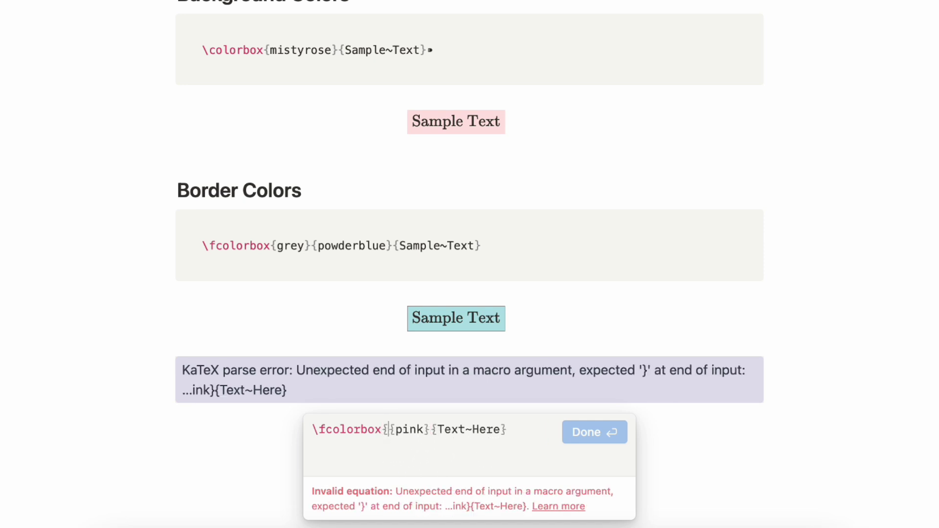
{"action": "type", "text": "gre"}
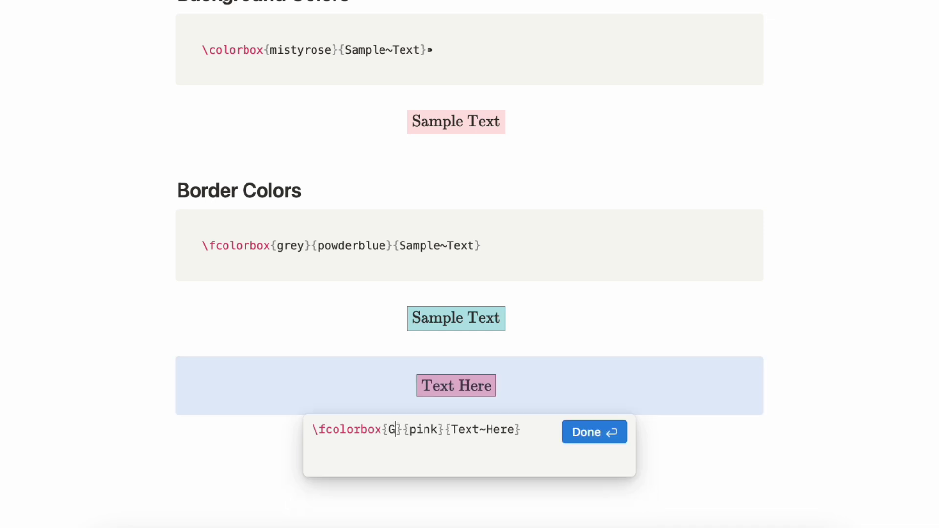
{"action": "key", "text": "super+z"}
{"action": "key", "text": "super+shift+z"}
{"action": "type", "text": "y"}
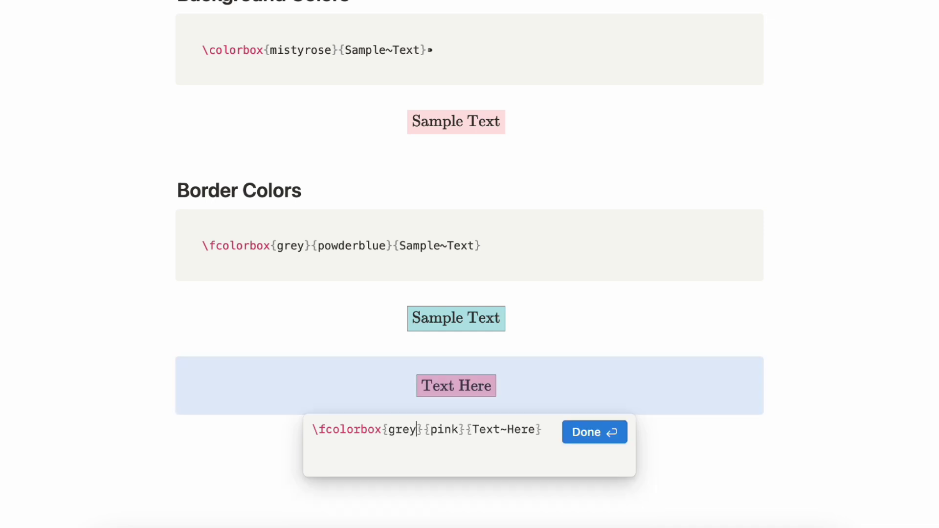
{"action": "left_click", "coordinate": [597, 433]}
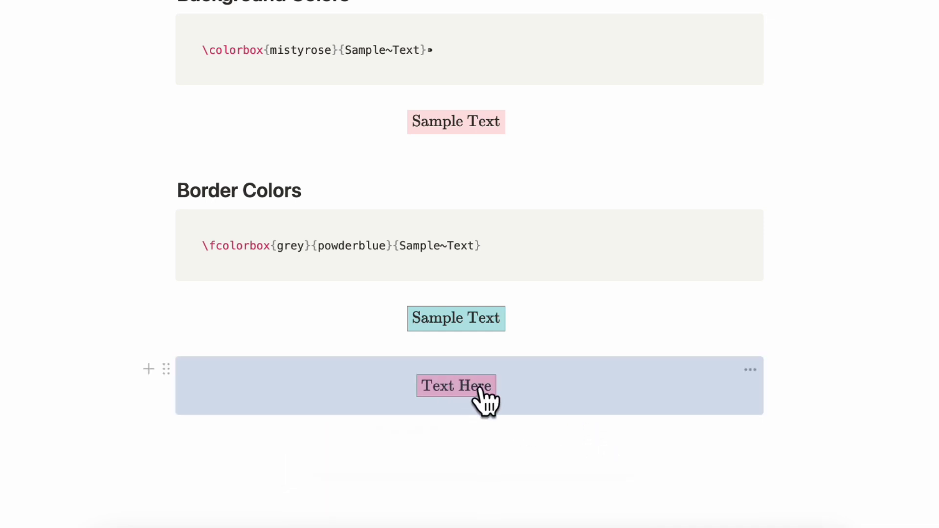
- Reopen the bordered Text Here equation and insert fifteen tildes before Text~Here inside its braces
{"action": "left_click", "coordinate": [503, 399]}
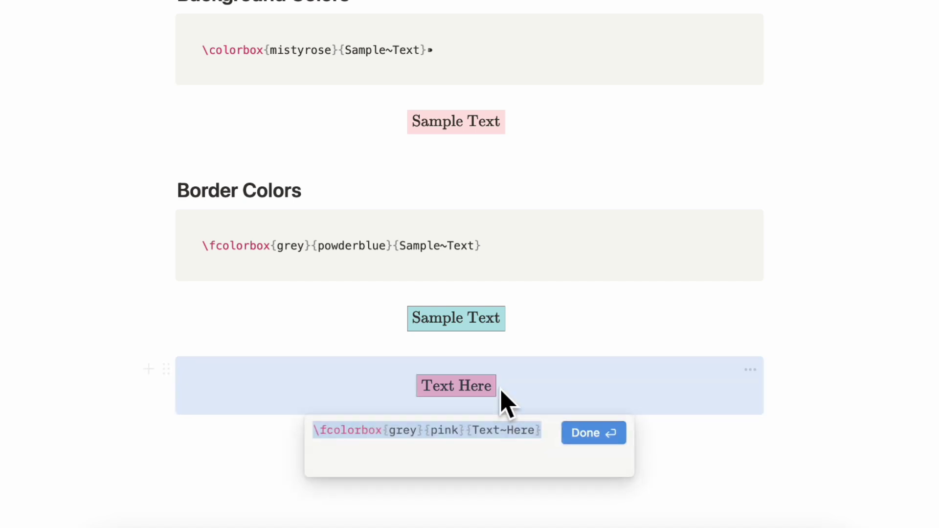
{"action": "left_click", "coordinate": [317, 438]}
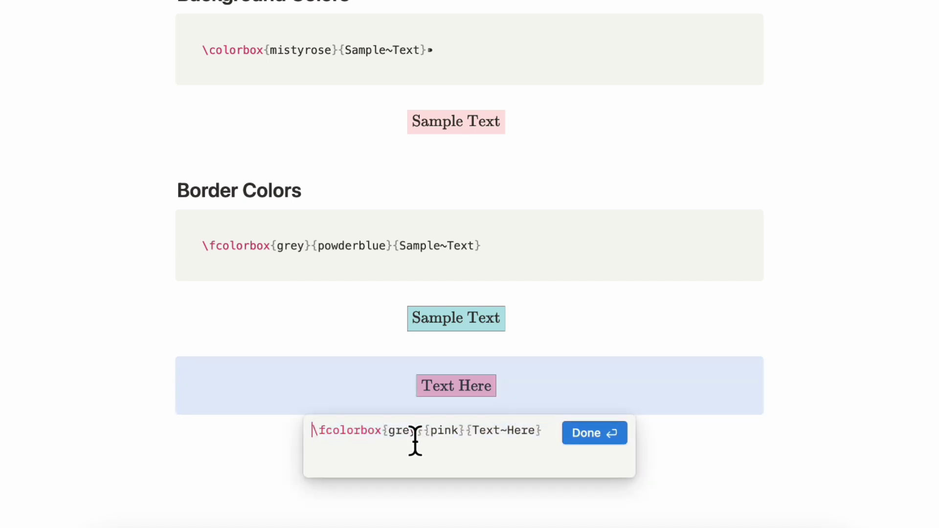
{"action": "left_click", "coordinate": [472, 438]}
{"action": "type", "text": "~~~~~~~~~~"}
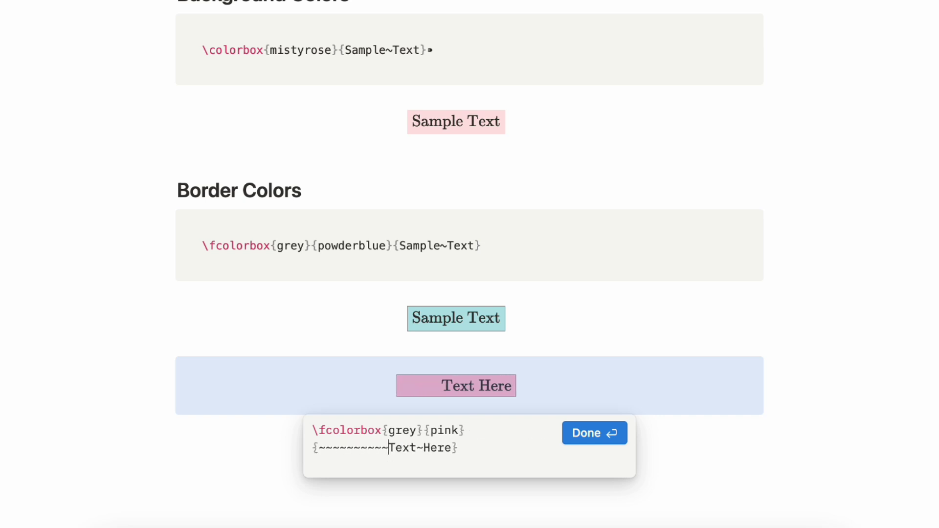
{"action": "type", "text": "~~~~~"}
{"action": "left_click", "coordinate": [504, 456]}
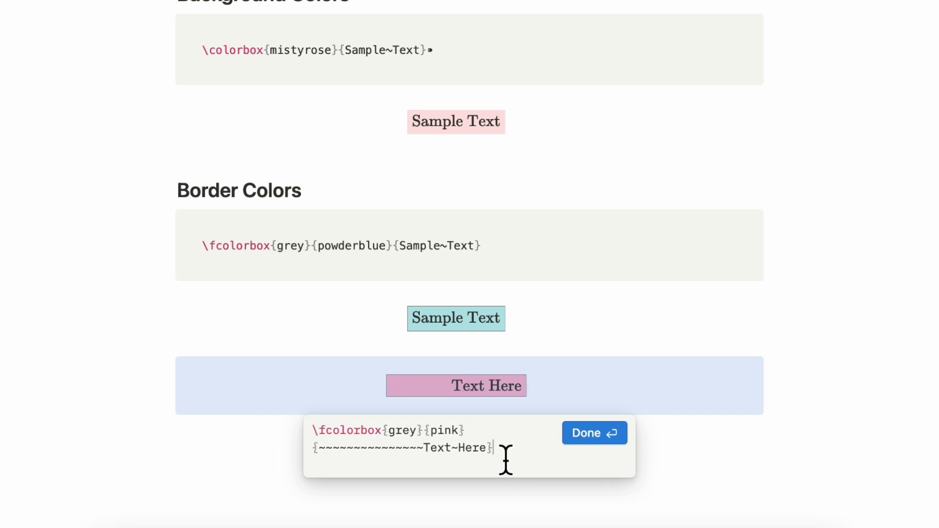
{"action": "type", "text": "~~~~~"}
{"action": "key", "text": "BackSpace"}
{"action": "key", "text": "BackSpace"}
{"action": "key", "text": "BackSpace"}
{"action": "key", "text": "BackSpace"}
{"action": "key", "text": "BackSpace"}
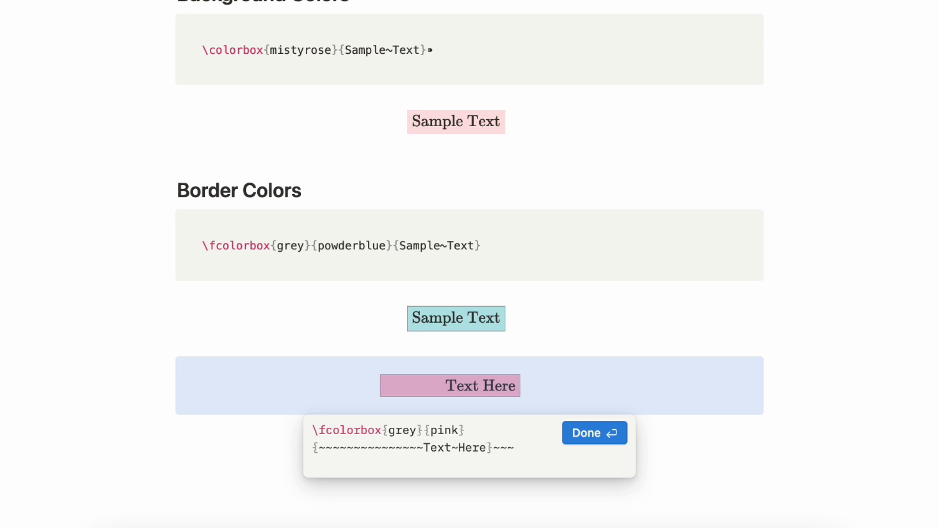
- Pad the end of the bordered equation's text with a run of tildes after Here, inside the closing brace
{"action": "left_click", "coordinate": [488, 456]}
{"action": "type", "text": "~~~~~~~~~~~"}
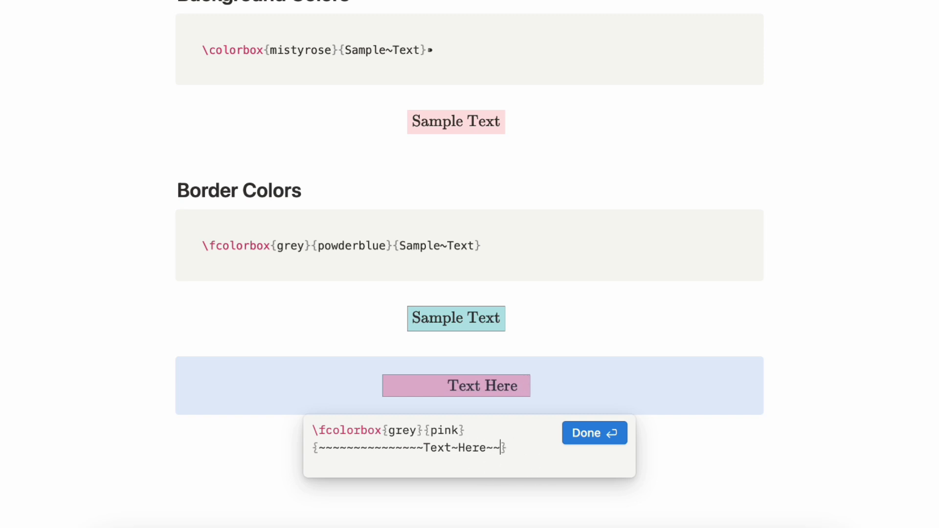
{"action": "type", "text": "~~~~"}
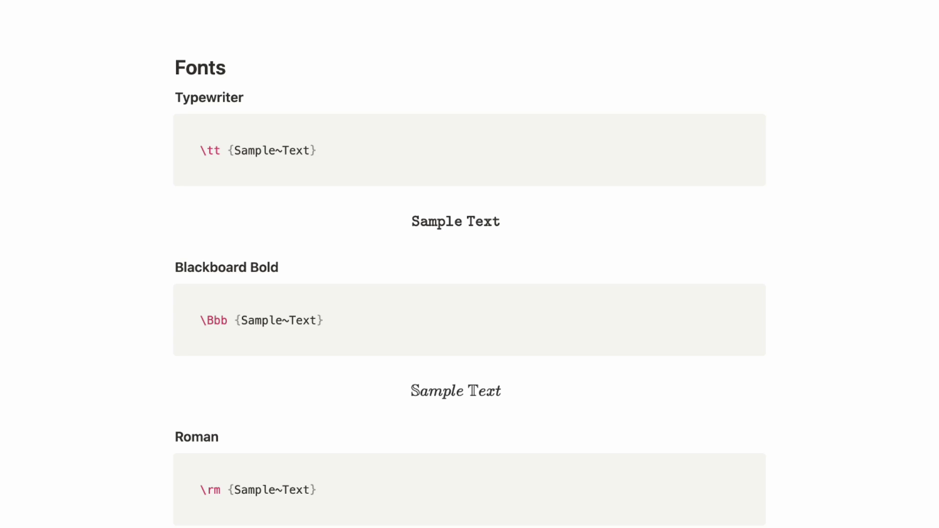
- Look through the Fonts section's code blocks and sample equations, from Typewriter to Caligraphy
{"action": "scroll", "coordinate": [478, 199], "scroll_direction": "down", "scroll_amount": 1}
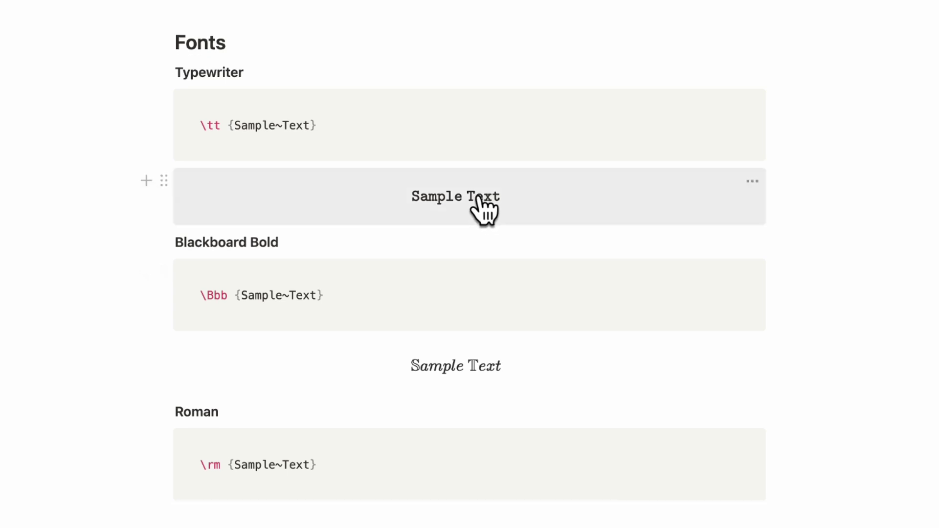
{"action": "scroll", "coordinate": [478, 199], "scroll_direction": "down", "scroll_amount": 4}
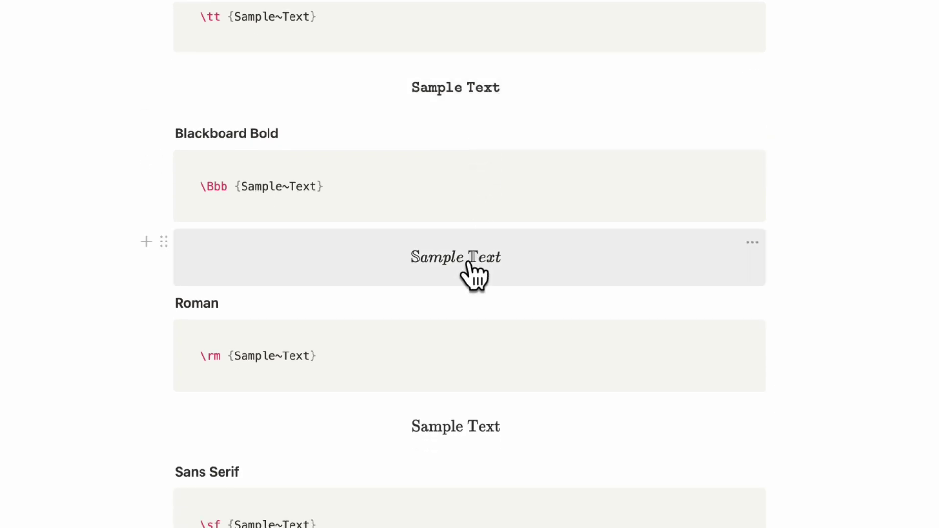
{"action": "scroll", "coordinate": [485, 421], "scroll_direction": "down", "scroll_amount": 7}
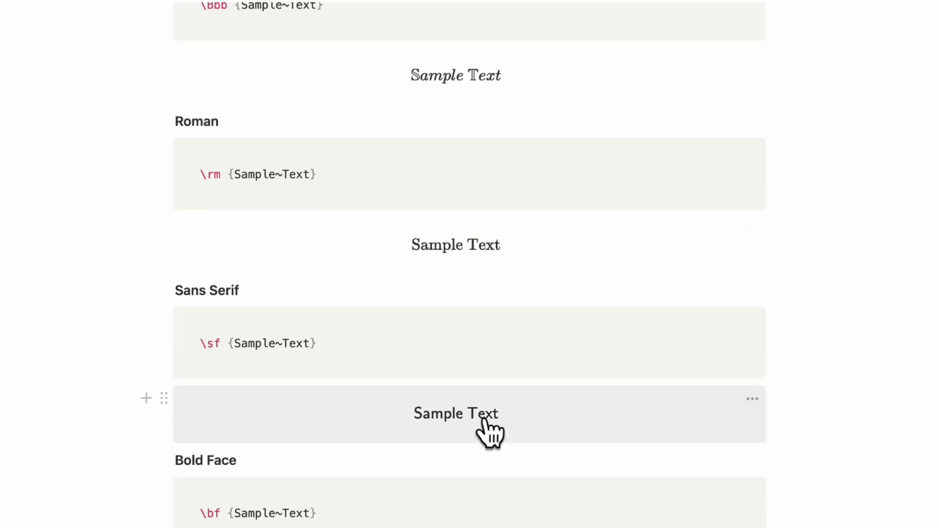
{"action": "scroll", "coordinate": [485, 421], "scroll_direction": "down", "scroll_amount": 12}
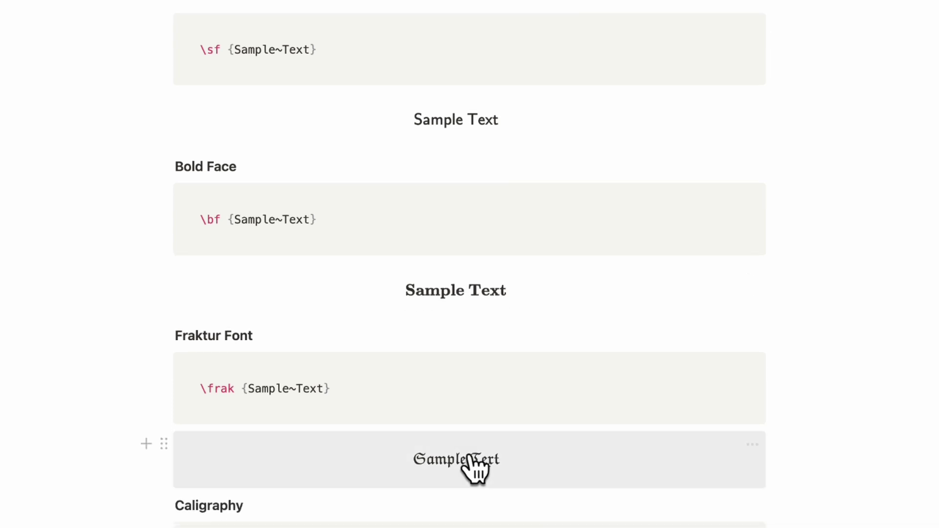
{"action": "scroll", "coordinate": [483, 495], "scroll_direction": "down", "scroll_amount": 5}
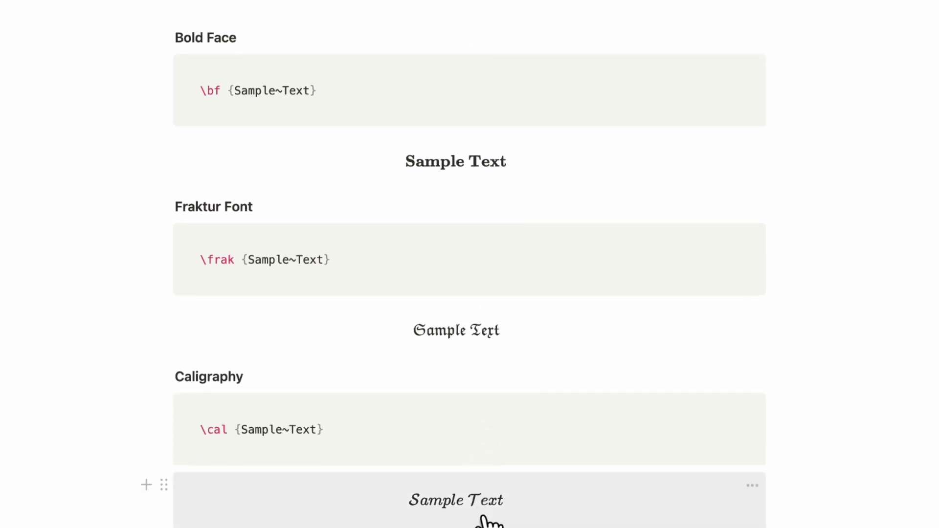
{"action": "scroll", "coordinate": [440, 465], "scroll_direction": "up", "scroll_amount": 7}
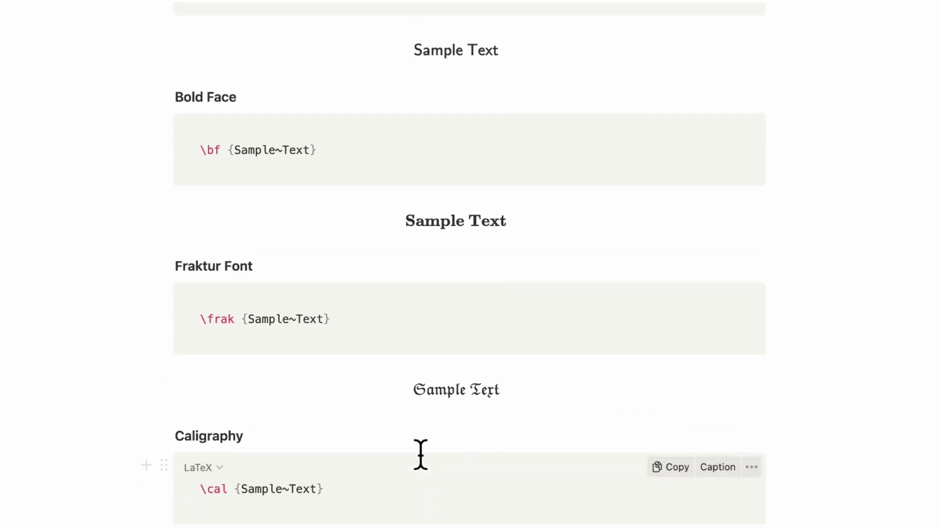
{"action": "scroll", "coordinate": [481, 468], "scroll_direction": "down", "scroll_amount": 4}
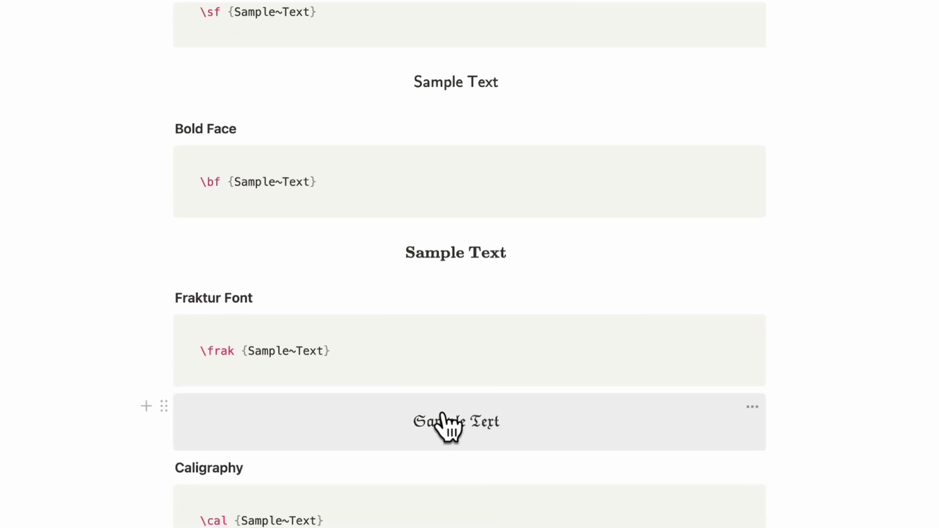
{"action": "scroll", "coordinate": [445, 421], "scroll_direction": "down", "scroll_amount": 5}
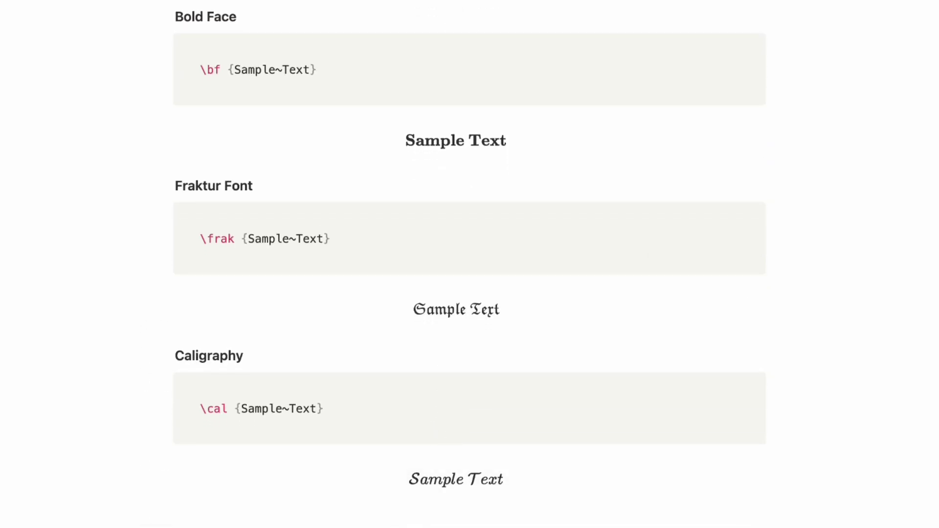
- Insert an empty block equation on a new line below the Caligraphy sample
{"action": "left_click", "coordinate": [388, 497]}
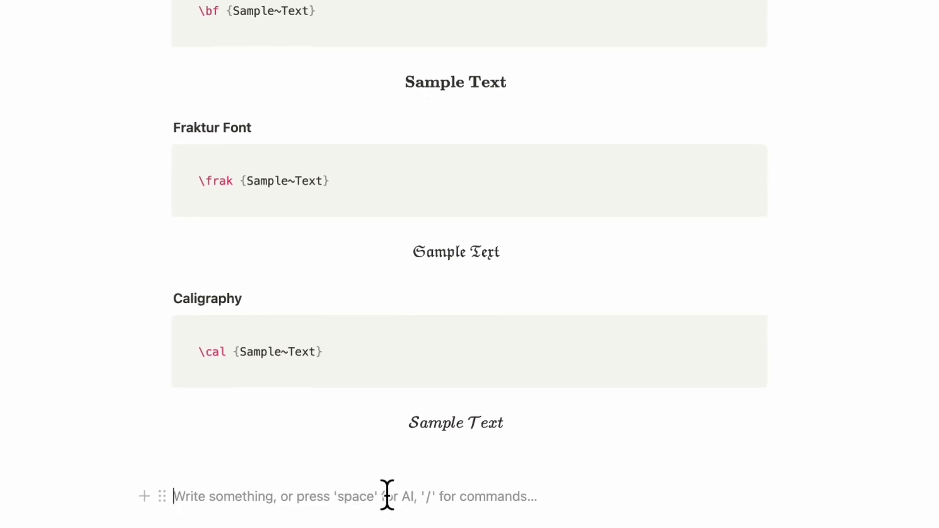
{"action": "type", "text": "/"}
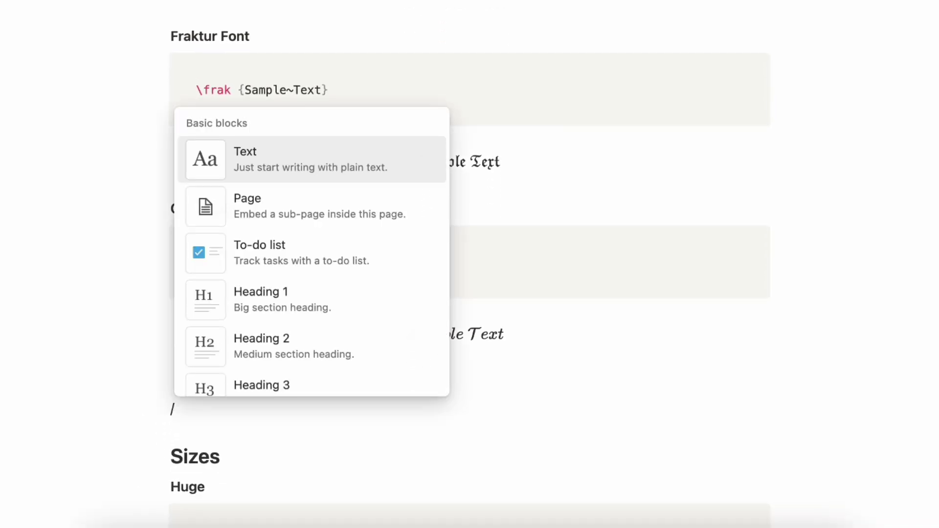
{"action": "type", "text": "bloc"}
{"action": "key", "text": "BackSpace"}
{"action": "key", "text": "BackSpace"}
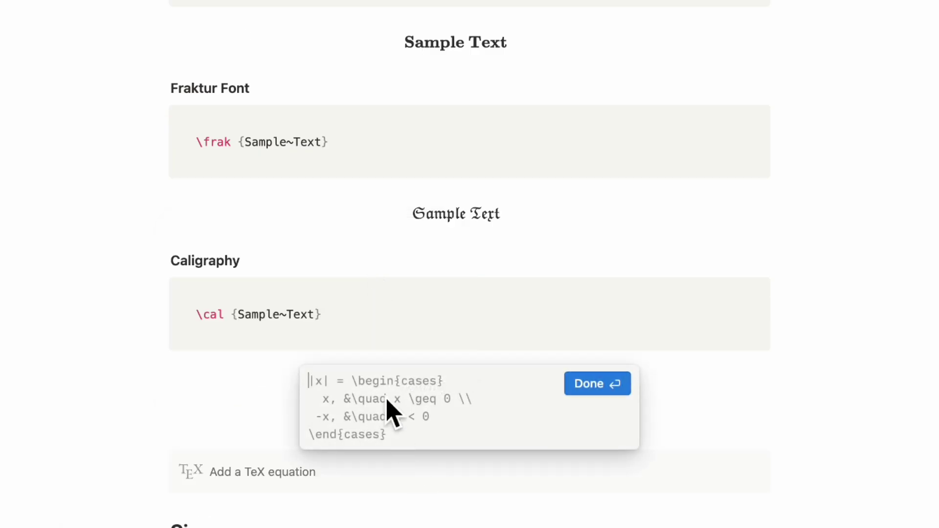
- Enter \frak{text~here} in the new block equation and finish it
{"action": "type", "text": "\\frak"}
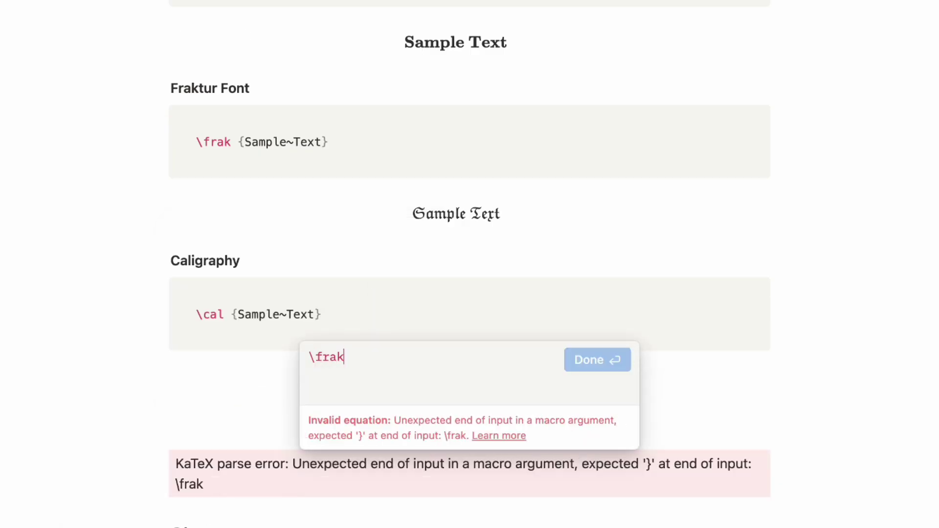
{"action": "type", "text": "{"}
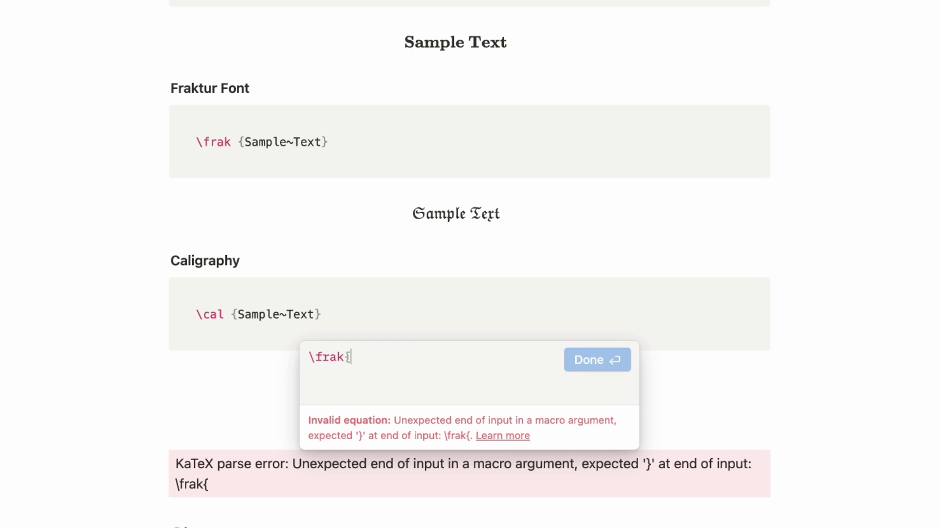
{"action": "type", "text": "t"}
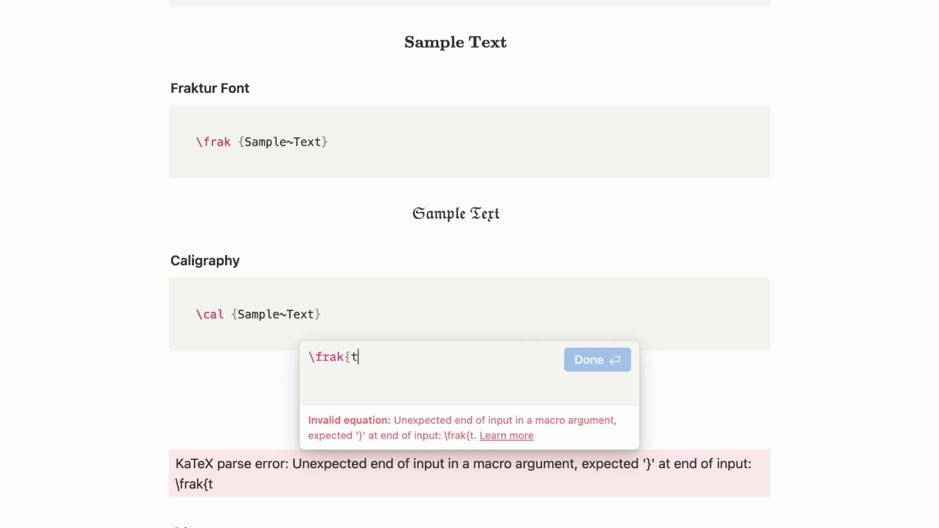
{"action": "type", "text": "ext~here}"}
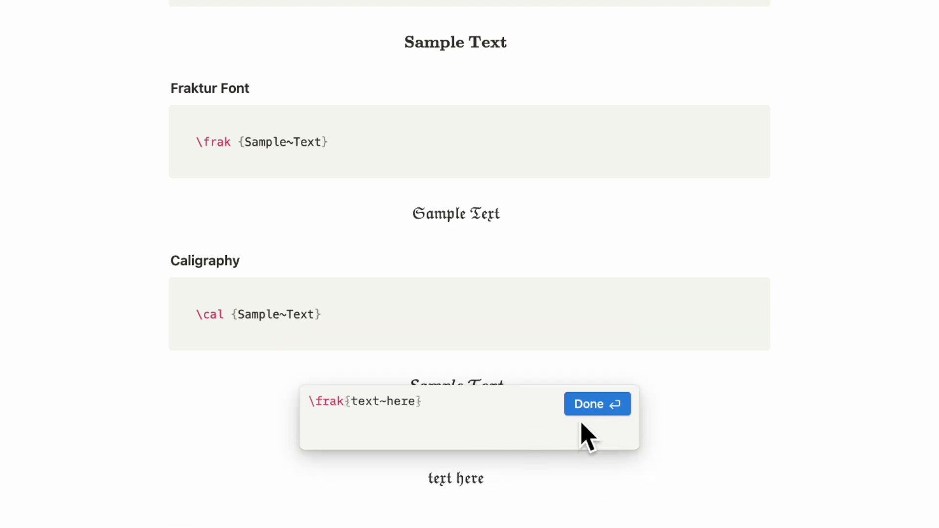
{"action": "left_click", "coordinate": [589, 405]}
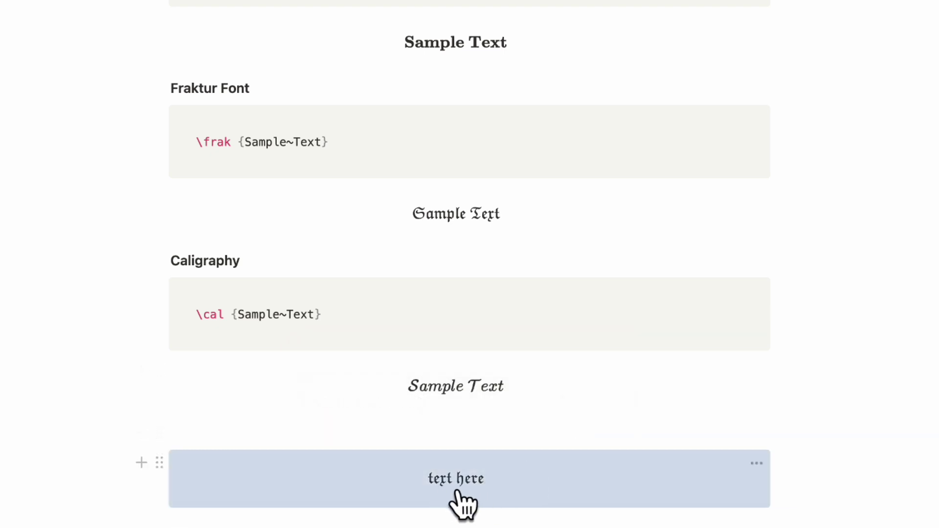
- Add an inline equation reading $$\frak{text~here}$$ on a new line below the centered Fraktur equation
{"action": "scroll", "coordinate": [463, 504], "scroll_direction": "down", "scroll_amount": 4}
{"action": "left_click", "coordinate": [242, 351]}
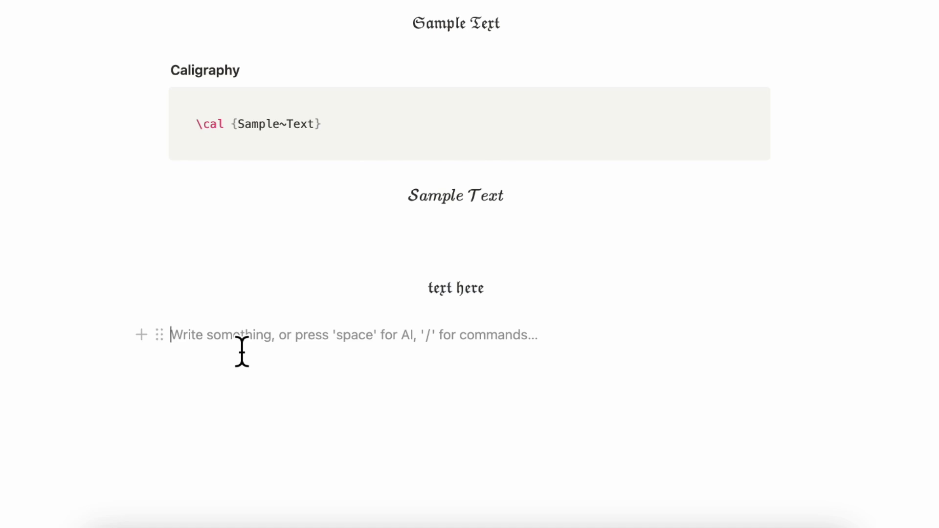
{"action": "type", "text": "$"}
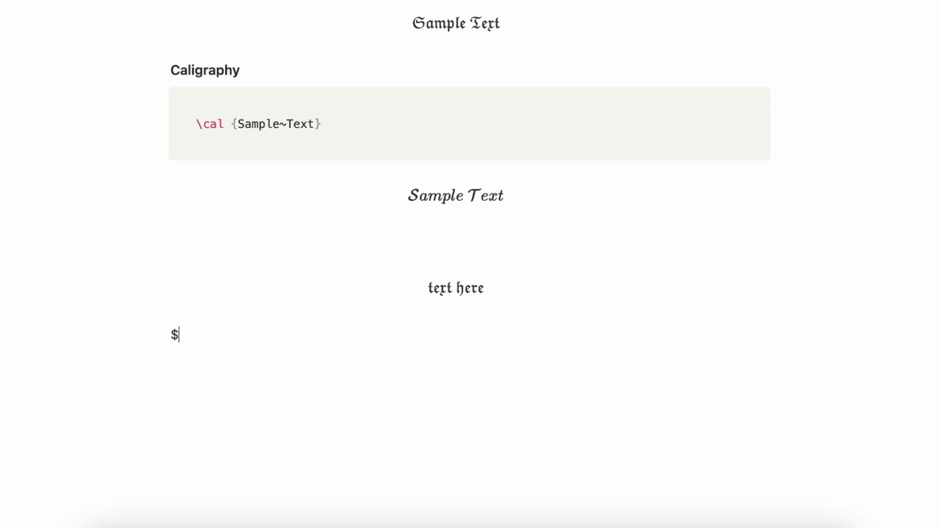
{"action": "type", "text": "$"}
{"action": "type", "text": "\\frak{text~here}"}
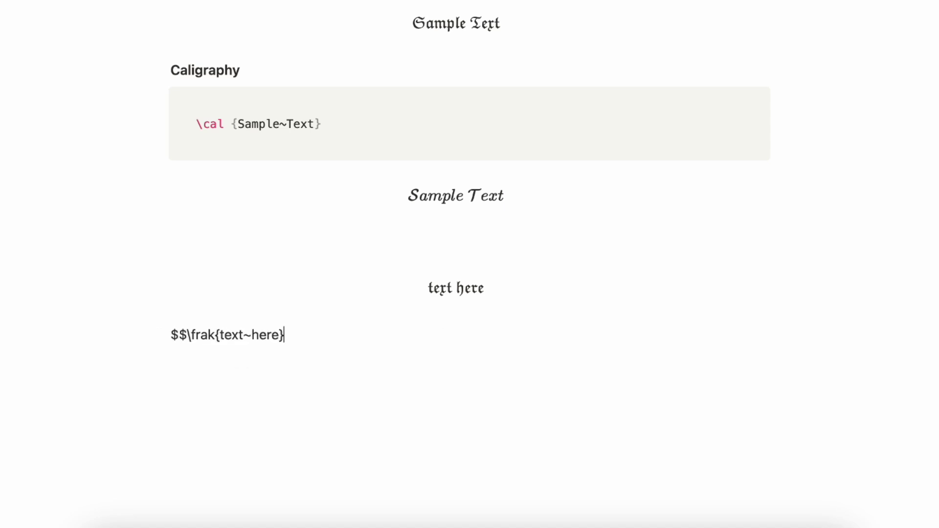
{"action": "type", "text": "$$"}
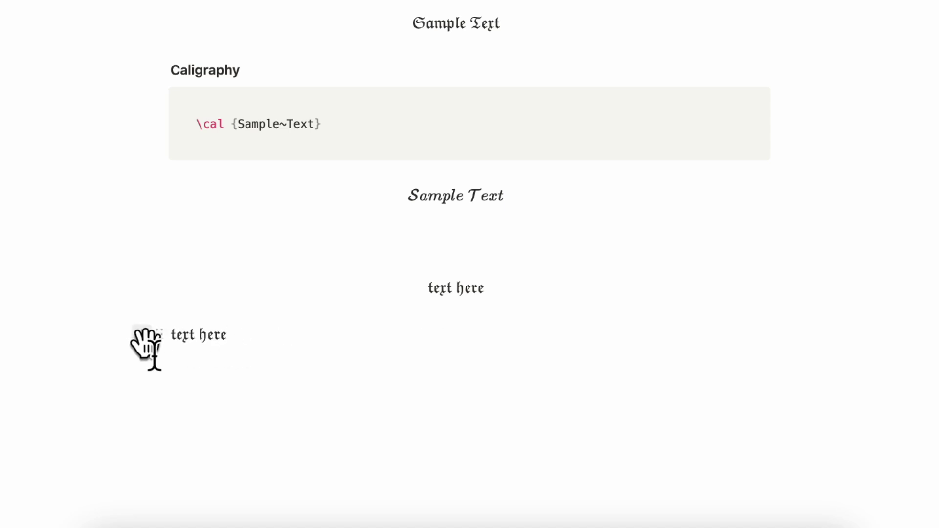
- Apply the Yellow background color to the line with the inline Fraktur equation
{"action": "left_click_drag", "start_coordinate": [206, 344], "coordinate": [176, 343]}
{"action": "left_click", "coordinate": [275, 342]}
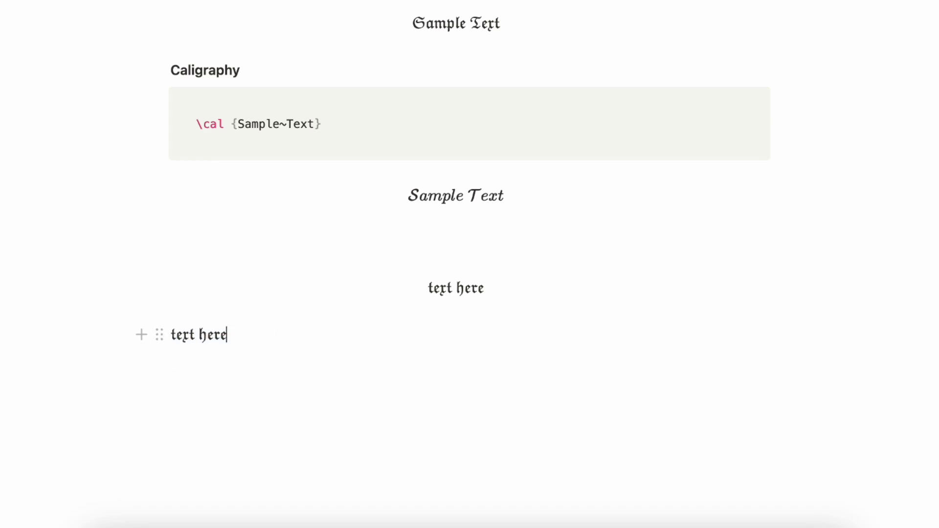
{"action": "left_click", "coordinate": [167, 336]}
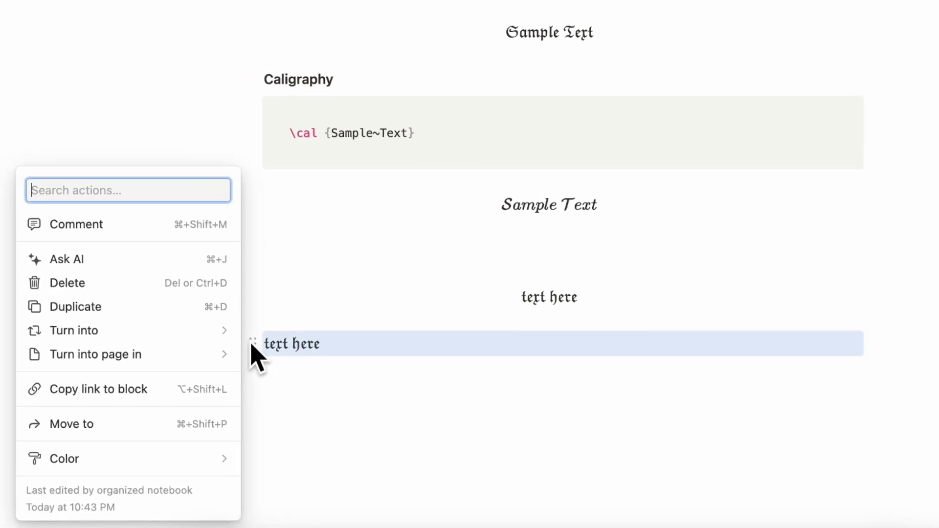
{"action": "mouse_move", "coordinate": [201, 459]}
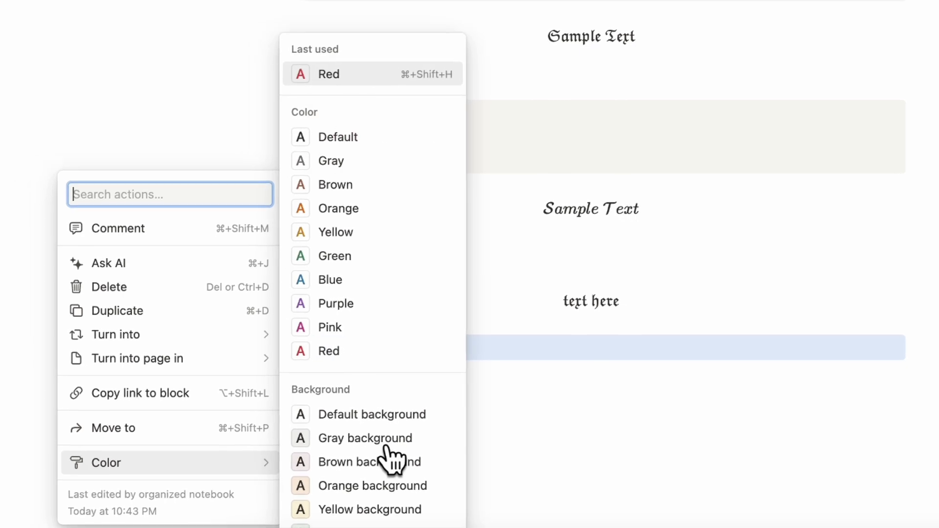
{"action": "left_click", "coordinate": [384, 511]}
{"action": "left_click", "coordinate": [463, 386]}
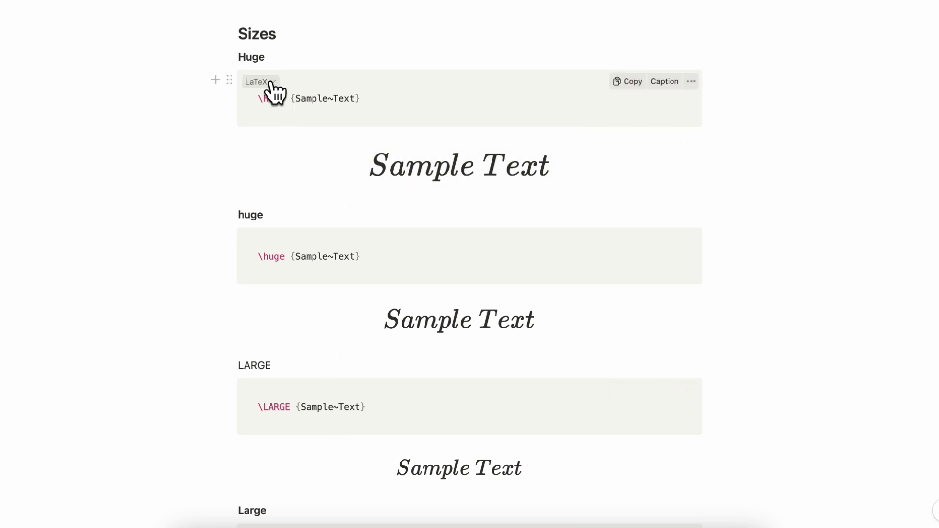
- Look through the Sizes section's code blocks and sample equations, comparing the sizes from Huge to tiny
{"action": "scroll", "coordinate": [342, 176], "scroll_direction": "down", "scroll_amount": 1}
{"action": "scroll", "coordinate": [343, 184], "scroll_direction": "down", "scroll_amount": 13}
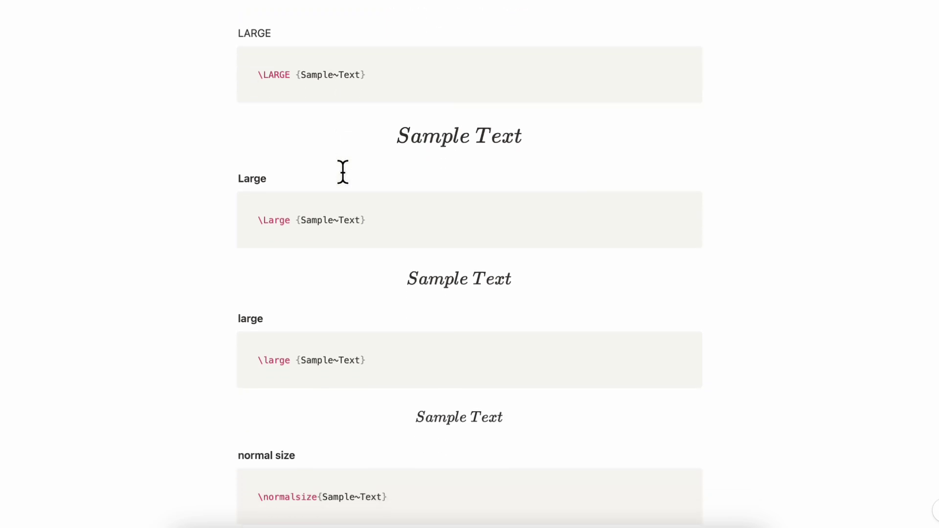
{"action": "scroll", "coordinate": [342, 171], "scroll_direction": "down", "scroll_amount": 10}
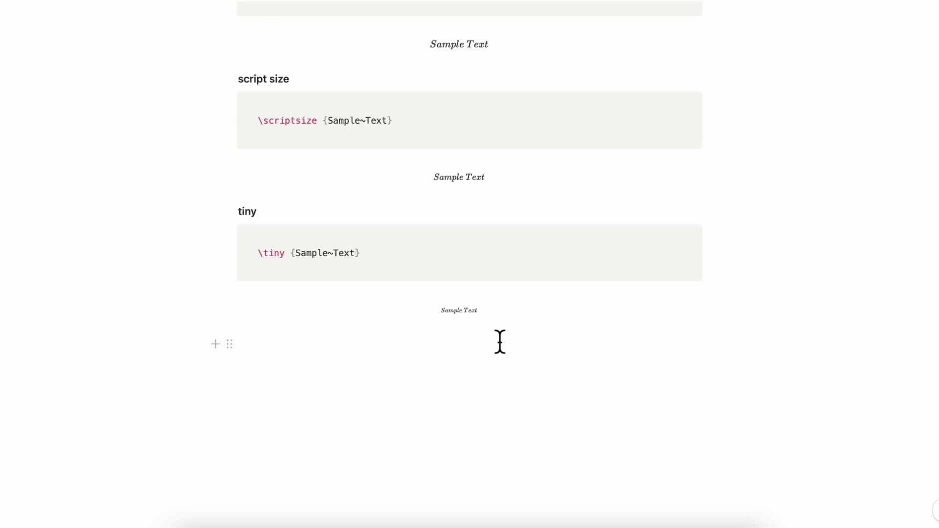
{"action": "scroll", "coordinate": [499, 342], "scroll_direction": "up", "scroll_amount": 10}
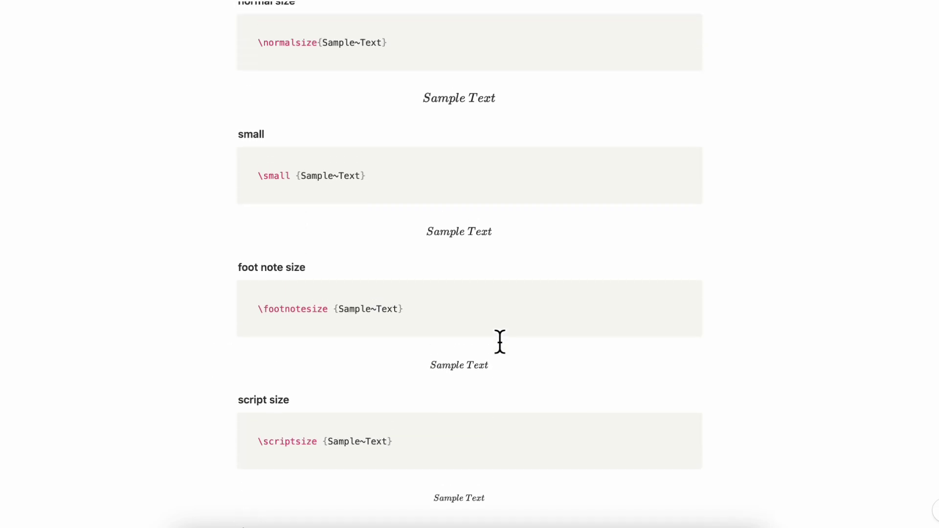
{"action": "scroll", "coordinate": [499, 342], "scroll_direction": "up", "scroll_amount": 5}
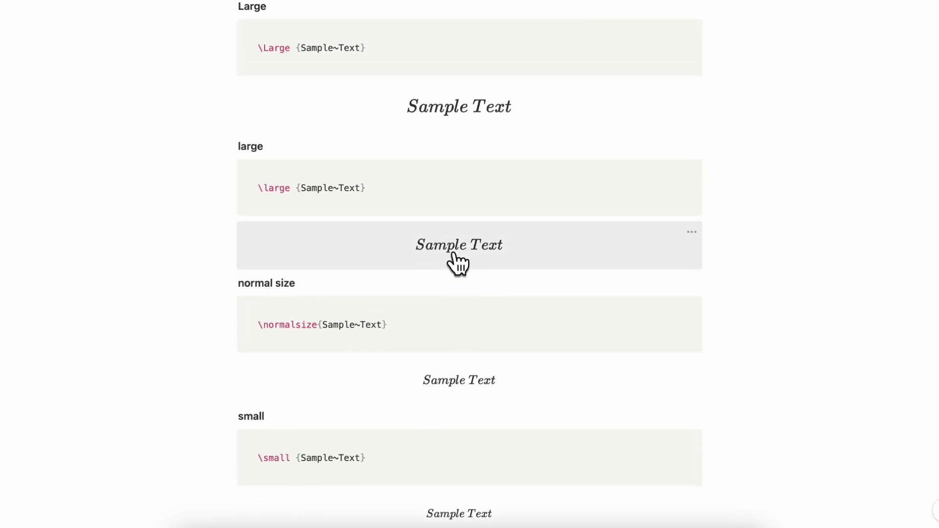
{"action": "scroll", "coordinate": [457, 265], "scroll_direction": "up", "scroll_amount": 6}
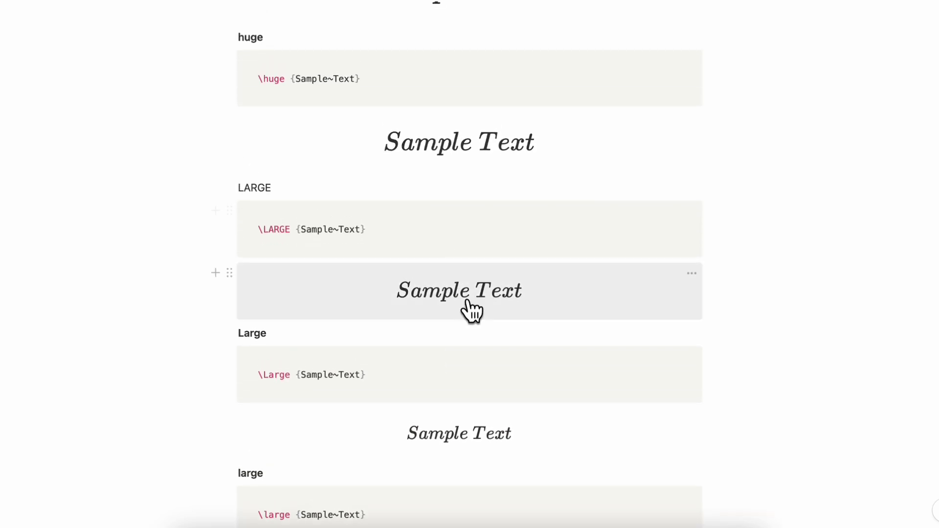
{"action": "scroll", "coordinate": [469, 299], "scroll_direction": "up", "scroll_amount": 5}
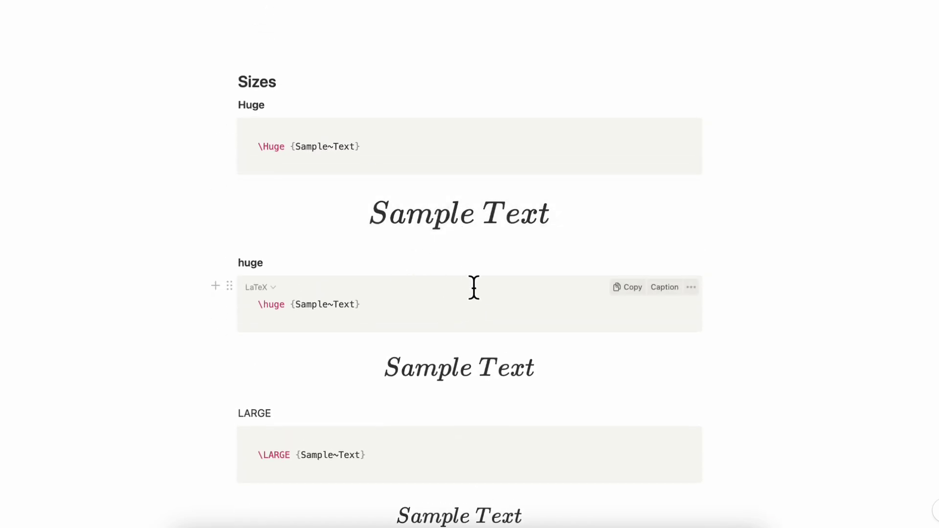
{"action": "scroll", "coordinate": [474, 287], "scroll_direction": "down", "scroll_amount": 2}
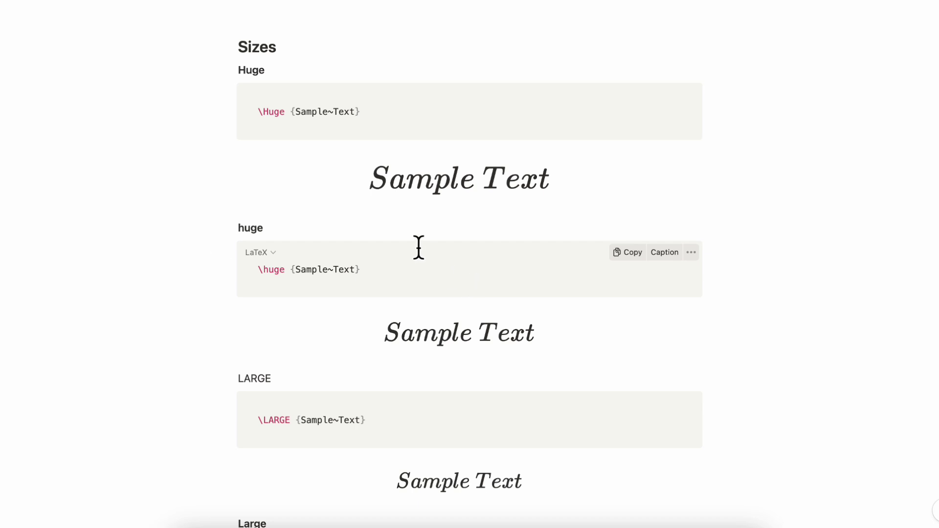
{"action": "scroll", "coordinate": [418, 248], "scroll_direction": "down", "scroll_amount": 15}
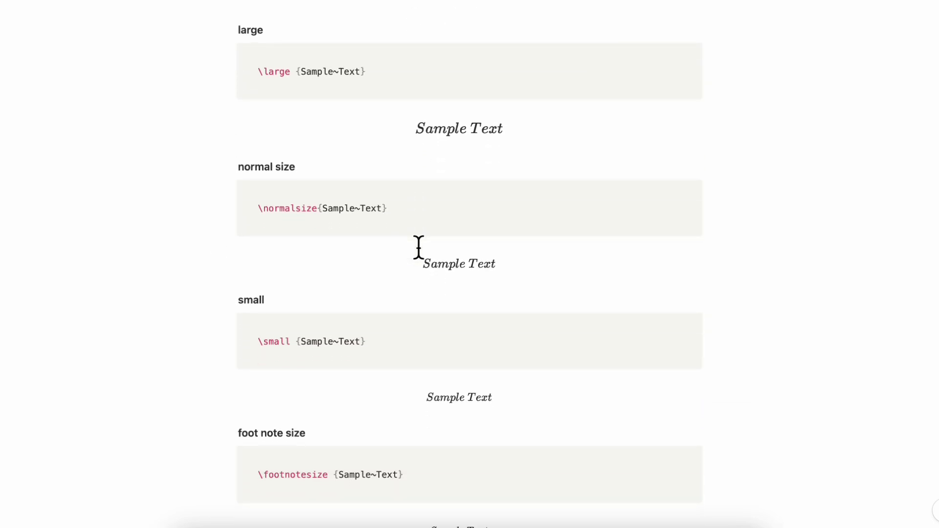
{"action": "scroll", "coordinate": [346, 87], "scroll_direction": "down", "scroll_amount": 10}
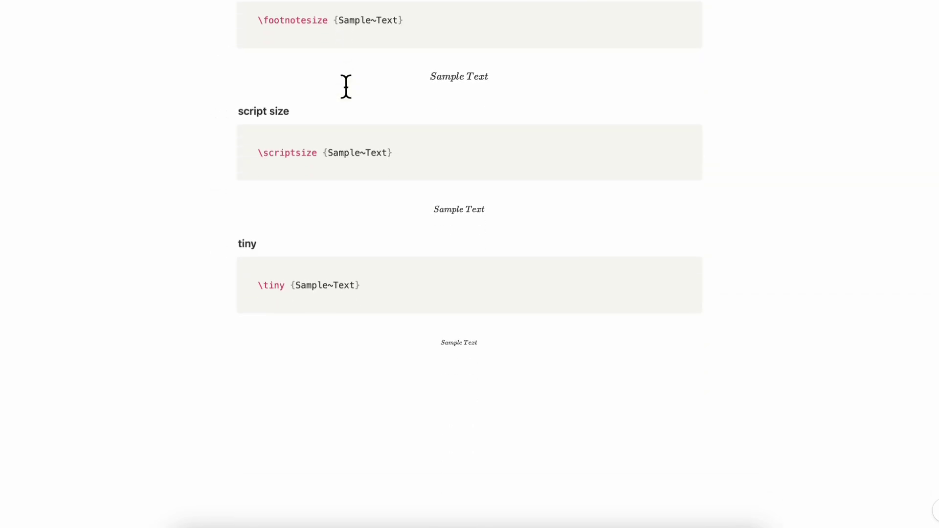
- Add a block equation reading \large {Text~Here} on the empty line below the tiny sample and finish it
{"action": "left_click", "coordinate": [350, 369]}
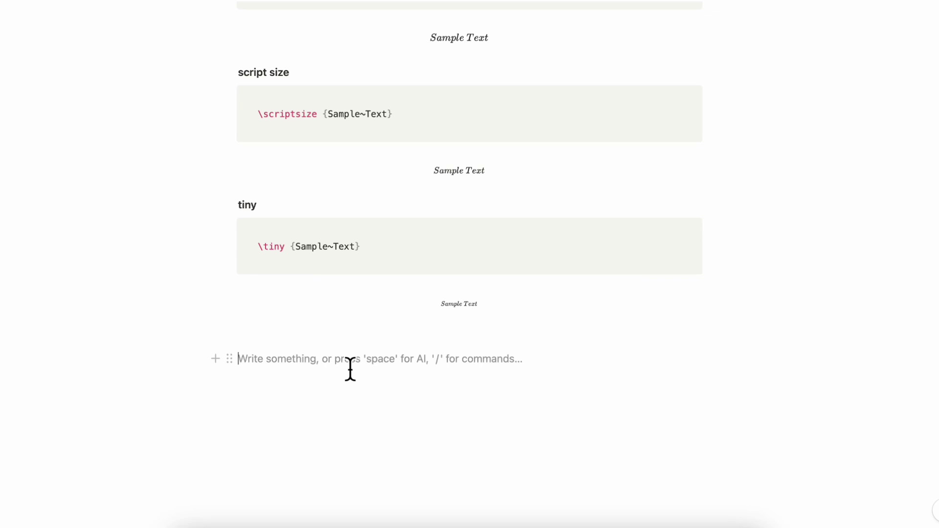
{"action": "type", "text": "/"}
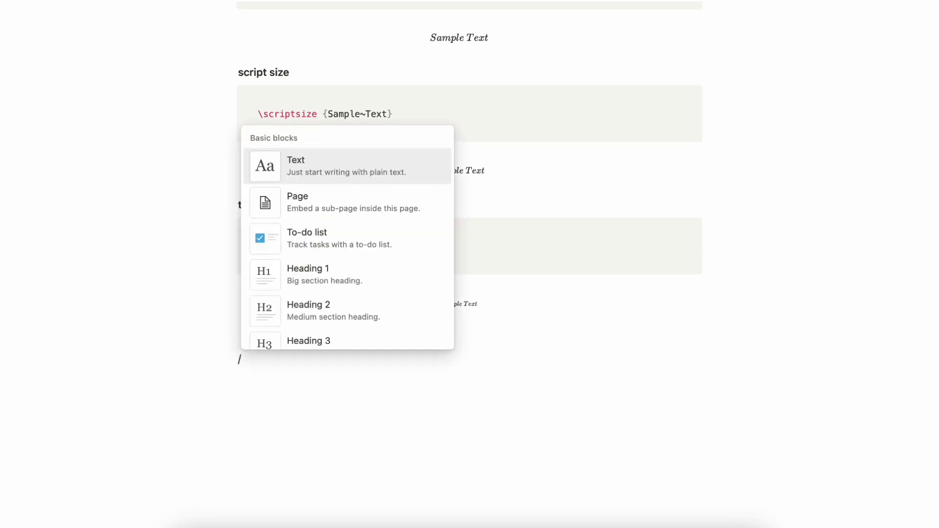
{"action": "type", "text": "blockequa"}
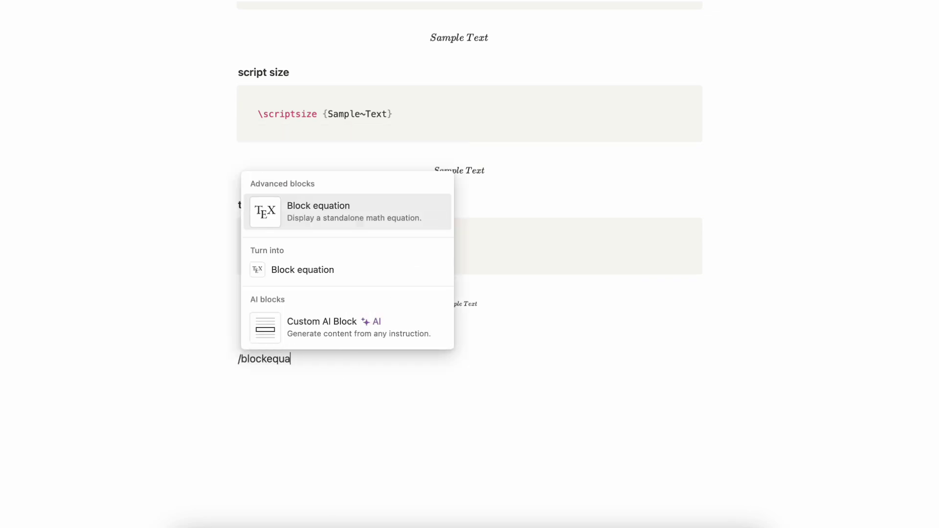
{"action": "key", "text": "Return"}
{"action": "type", "text": "\\large"}
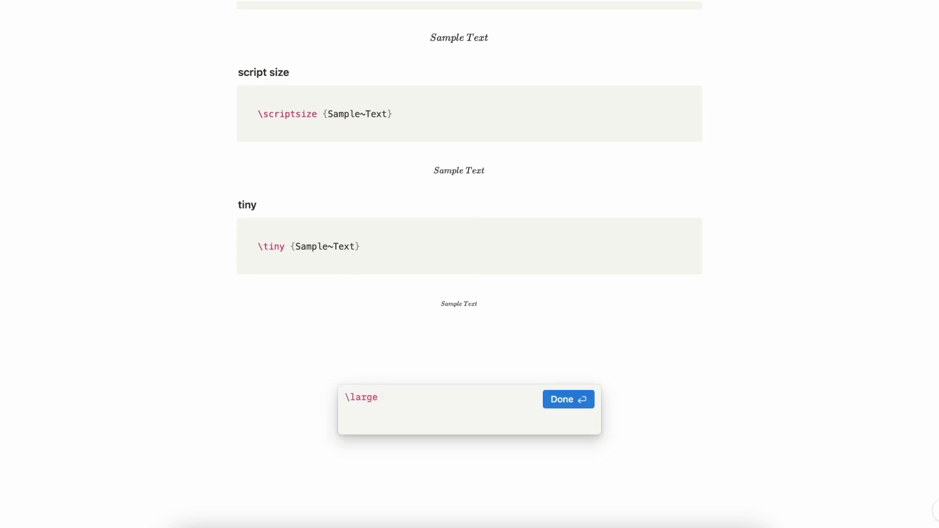
{"action": "type", "text": " {}Text~Here"}
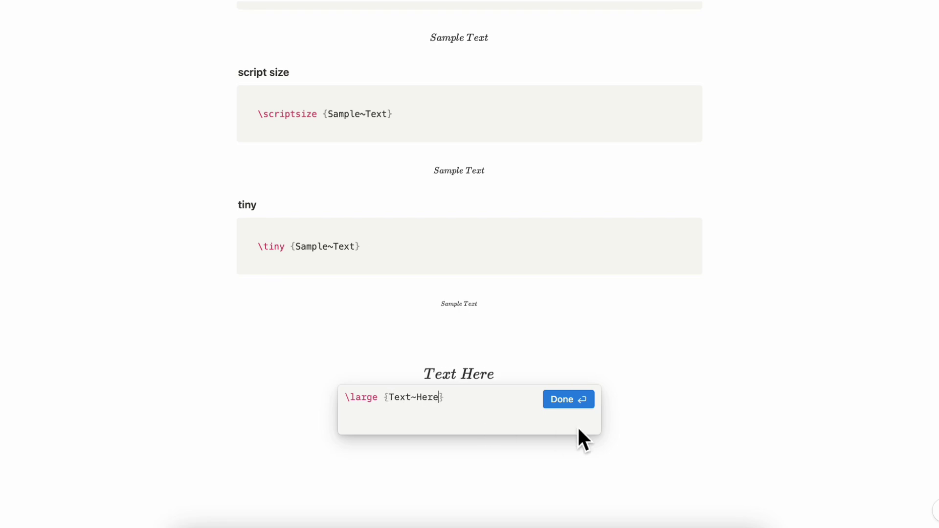
{"action": "left_click", "coordinate": [569, 400]}
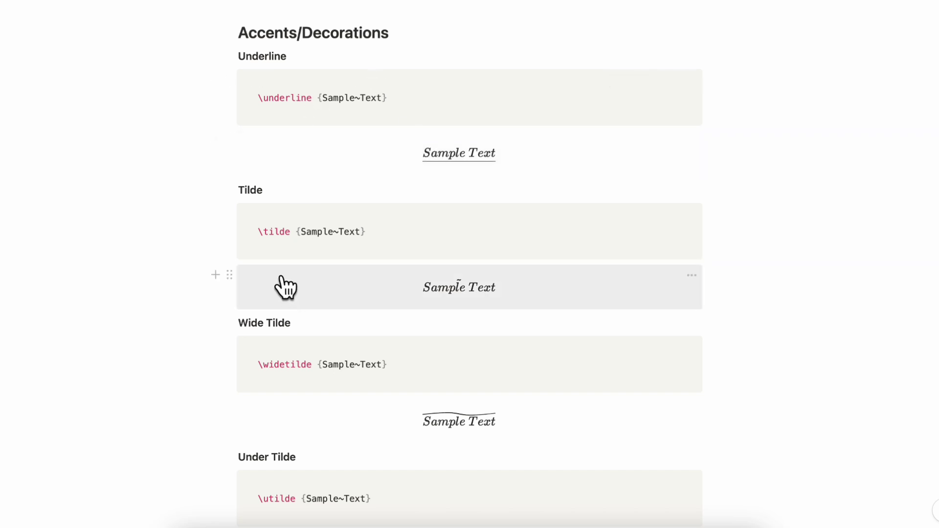
- Look through the Accents/Decorations code blocks and samples, then examine the Delimiters table in the embedded KaTeX docs
{"action": "scroll", "coordinate": [284, 245], "scroll_direction": "down", "scroll_amount": 3}
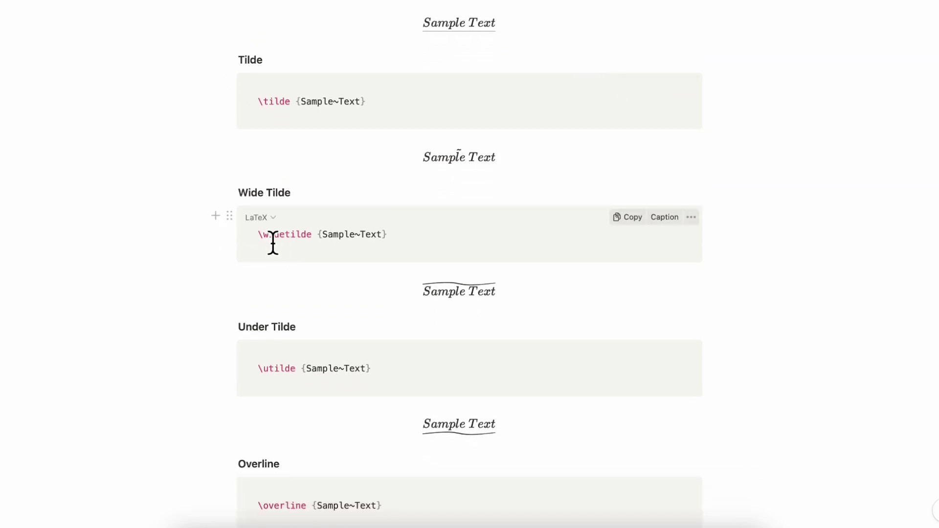
{"action": "scroll", "coordinate": [334, 242], "scroll_direction": "down", "scroll_amount": 3}
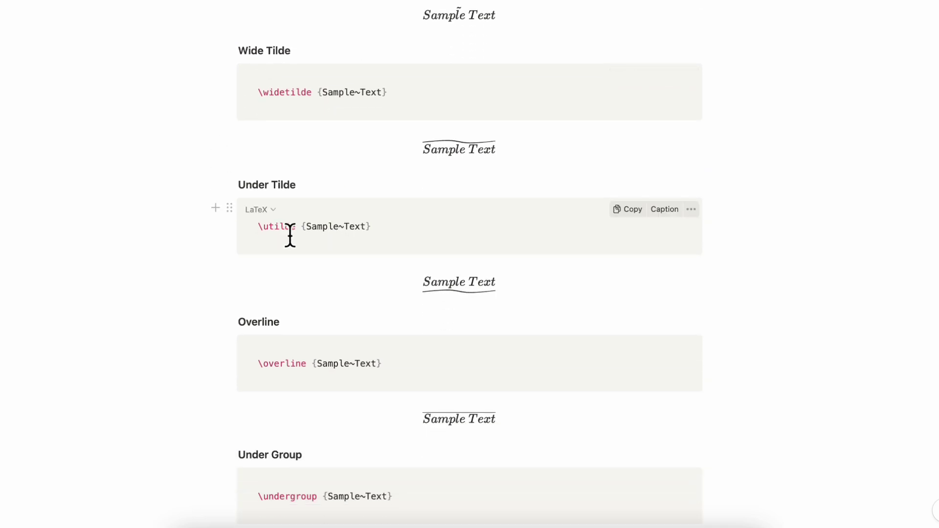
{"action": "scroll", "coordinate": [331, 235], "scroll_direction": "down", "scroll_amount": 5}
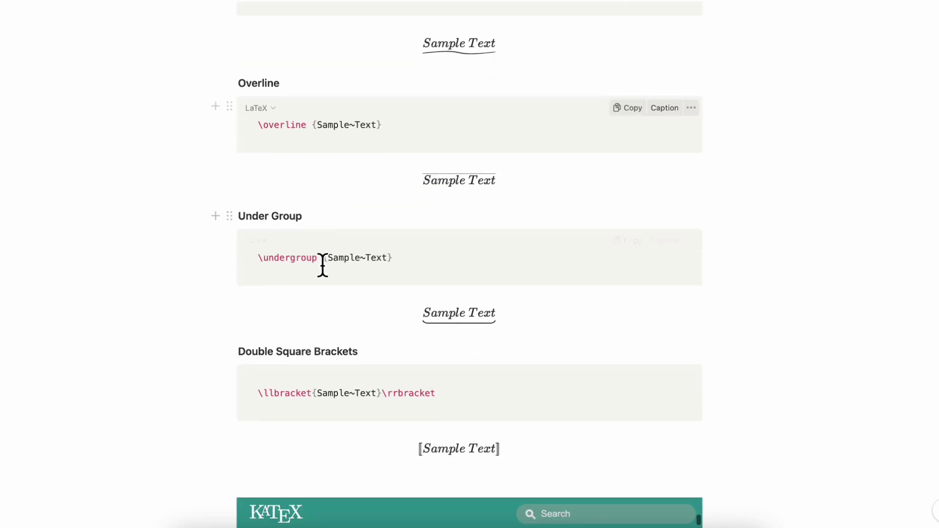
{"action": "scroll", "coordinate": [342, 420], "scroll_direction": "down", "scroll_amount": 3}
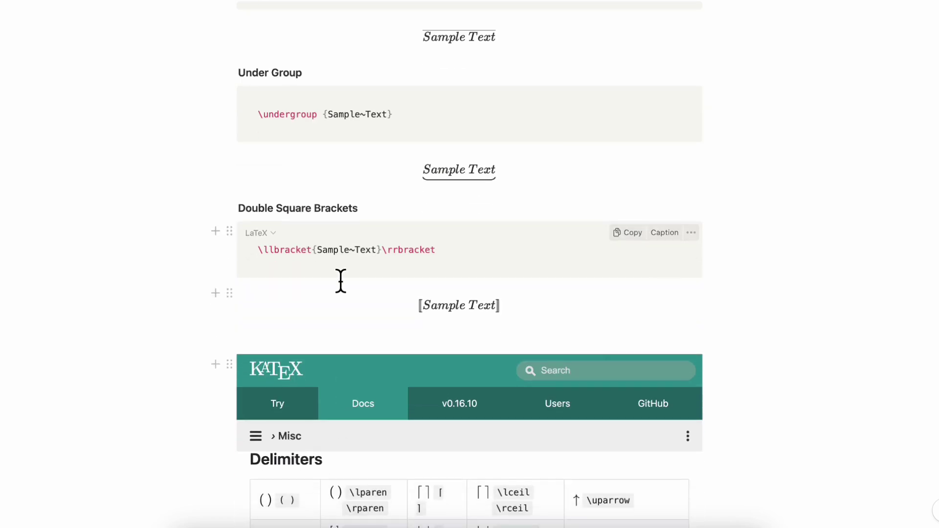
{"action": "scroll", "coordinate": [469, 315], "scroll_direction": "down", "scroll_amount": 4}
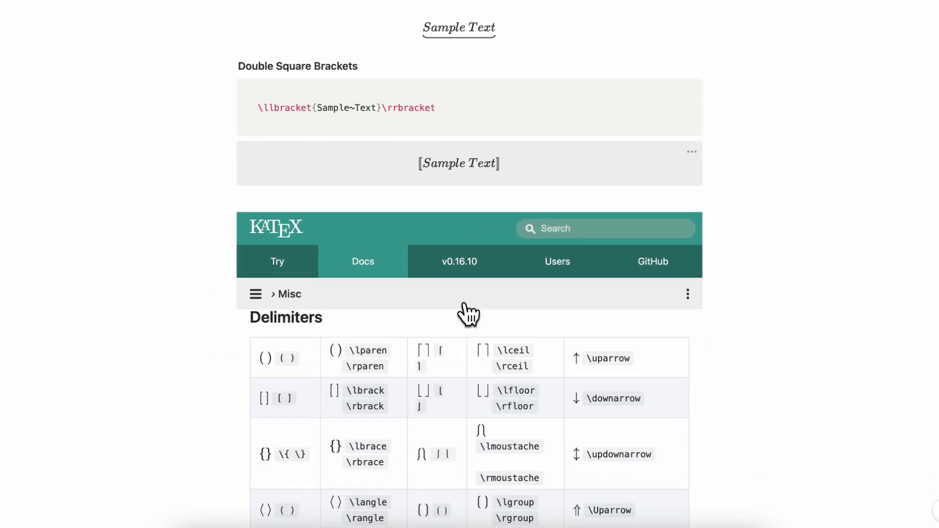
{"action": "scroll", "coordinate": [470, 338], "scroll_direction": "down", "scroll_amount": 1}
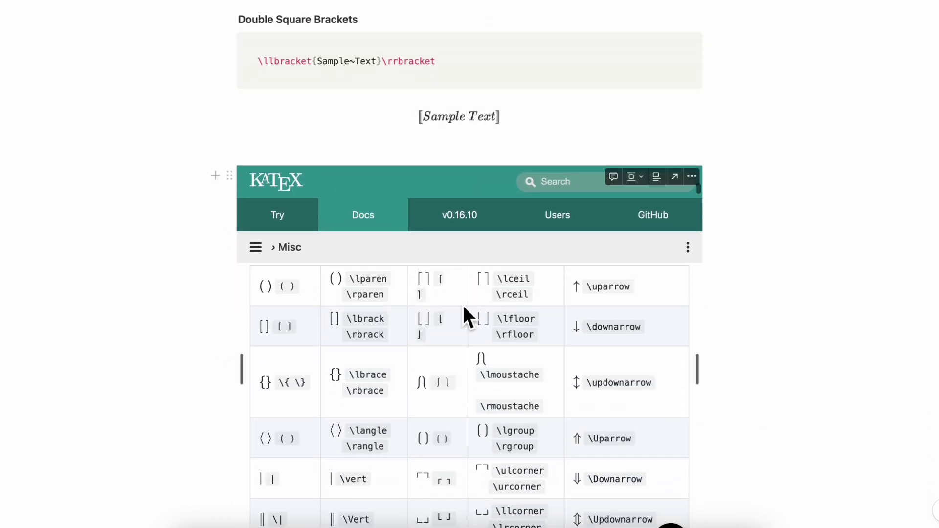
{"action": "scroll", "coordinate": [443, 236], "scroll_direction": "down", "scroll_amount": 2}
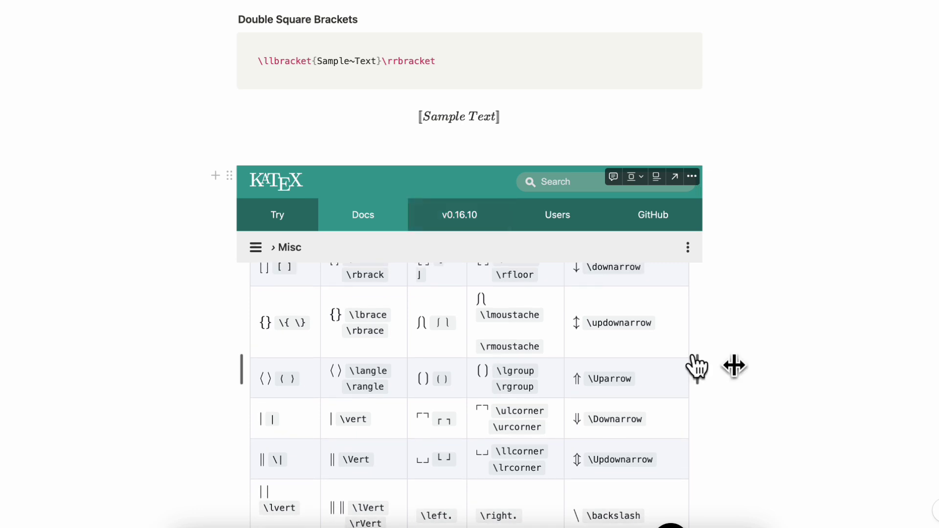
{"action": "scroll", "coordinate": [742, 365], "scroll_direction": "down", "scroll_amount": 1}
{"action": "scroll", "coordinate": [742, 365], "scroll_direction": "down", "scroll_amount": 1}
{"action": "scroll", "coordinate": [615, 349], "scroll_direction": "down", "scroll_amount": 1}
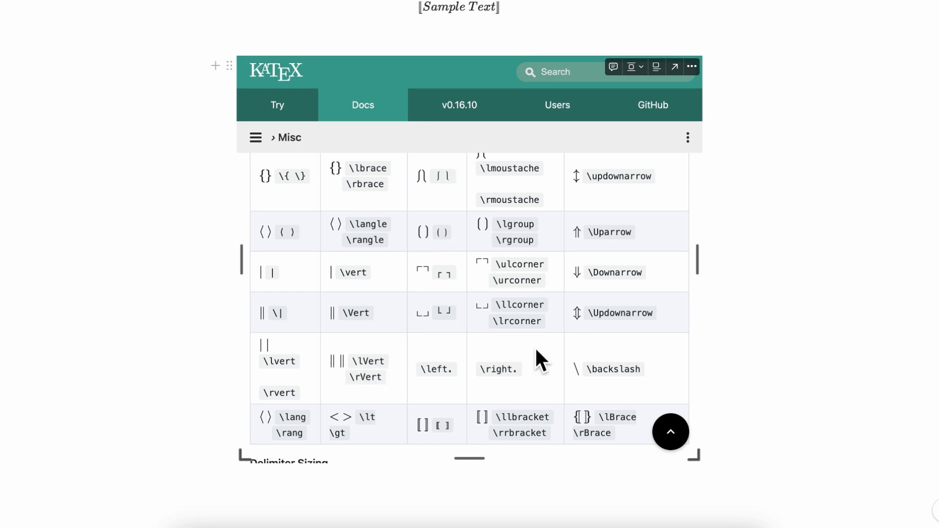
{"action": "scroll", "coordinate": [568, 381], "scroll_direction": "up", "scroll_amount": 2}
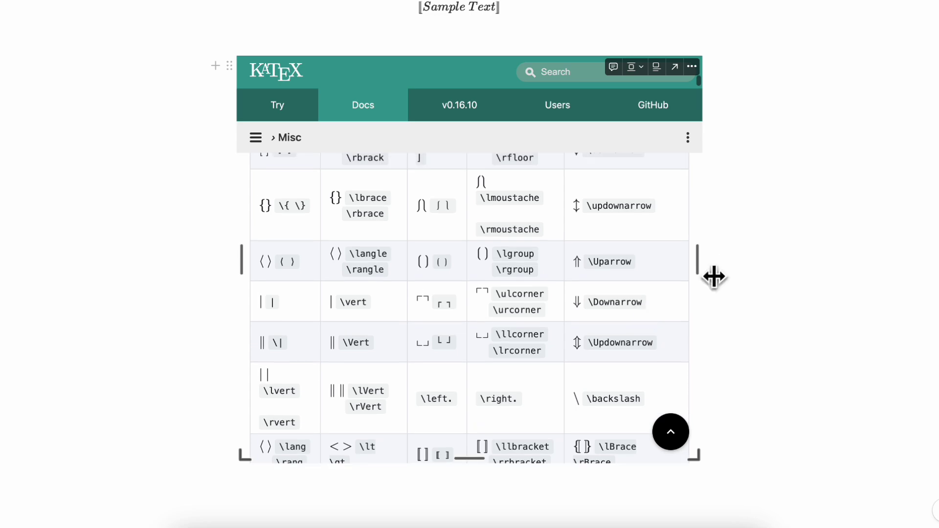
{"action": "scroll", "coordinate": [719, 271], "scroll_direction": "up", "scroll_amount": 4}
{"action": "scroll", "coordinate": [727, 265], "scroll_direction": "up", "scroll_amount": 2}
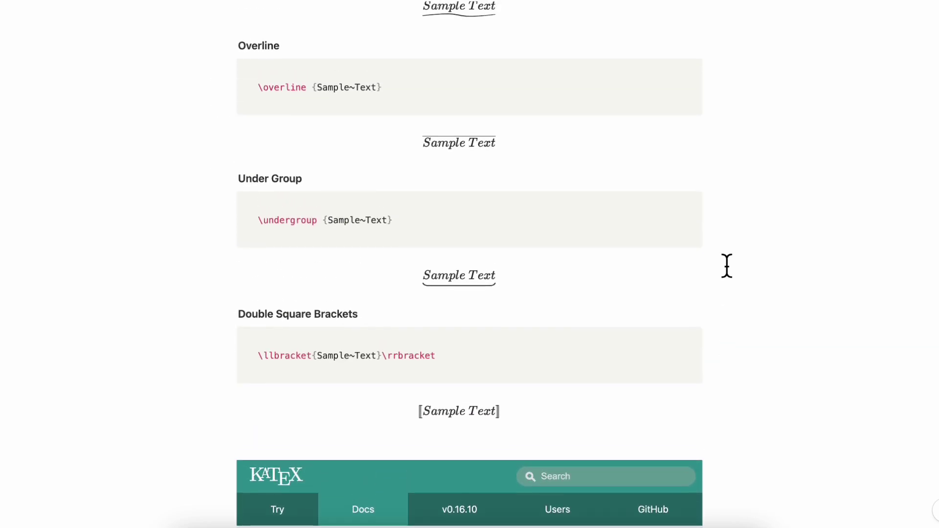
{"action": "scroll", "coordinate": [727, 266], "scroll_direction": "down", "scroll_amount": 5}
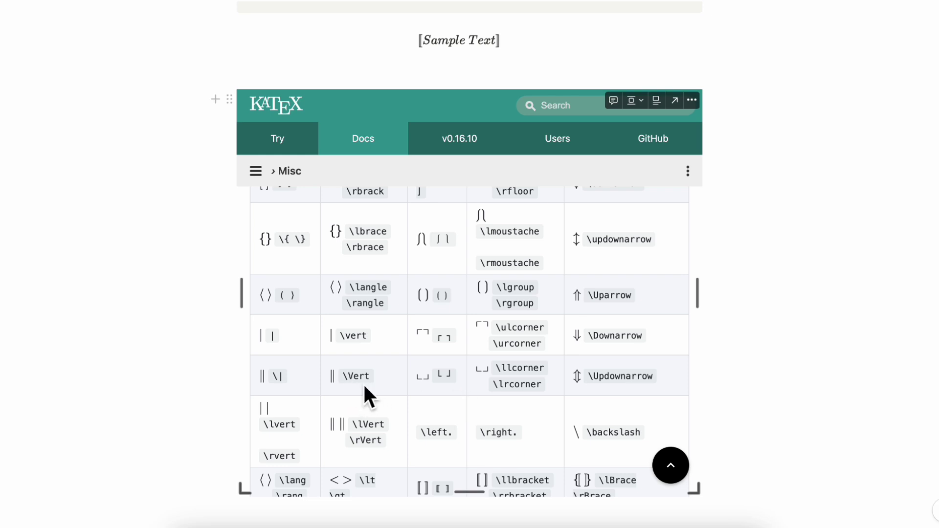
- Insert an empty block equation on the blank line between the embedded KaTeX docs and the Combine section
{"action": "scroll", "coordinate": [365, 392], "scroll_direction": "down", "scroll_amount": 2}
{"action": "scroll", "coordinate": [396, 523], "scroll_direction": "down", "scroll_amount": 2}
{"action": "scroll", "coordinate": [396, 522], "scroll_direction": "down", "scroll_amount": 3}
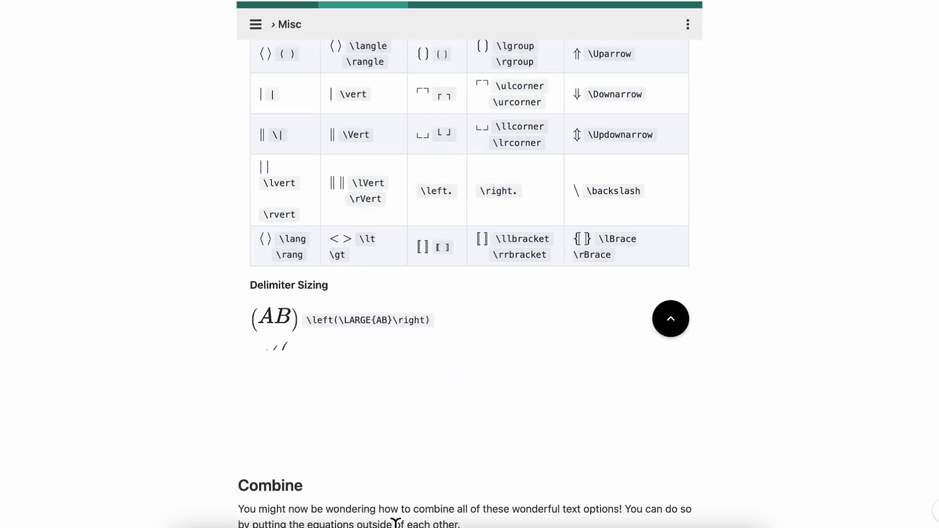
{"action": "left_click", "coordinate": [353, 352]}
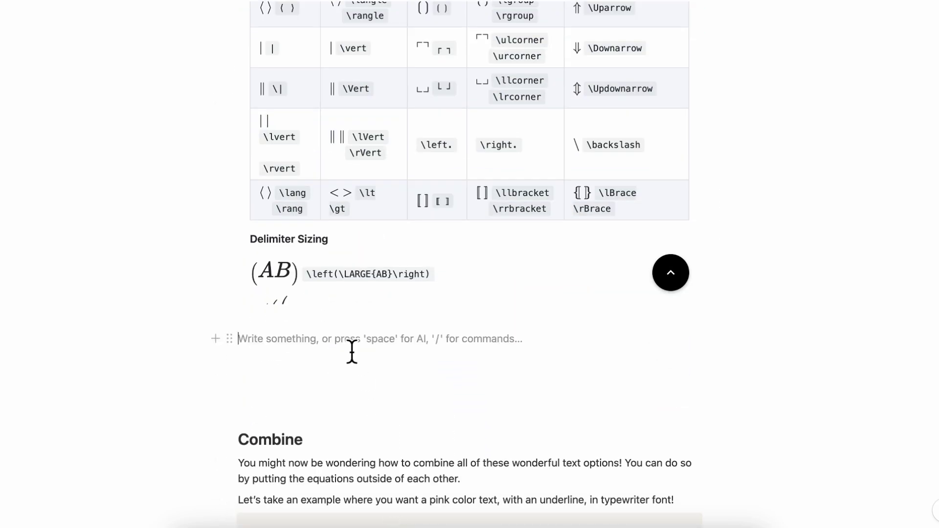
{"action": "type", "text": "/bl"}
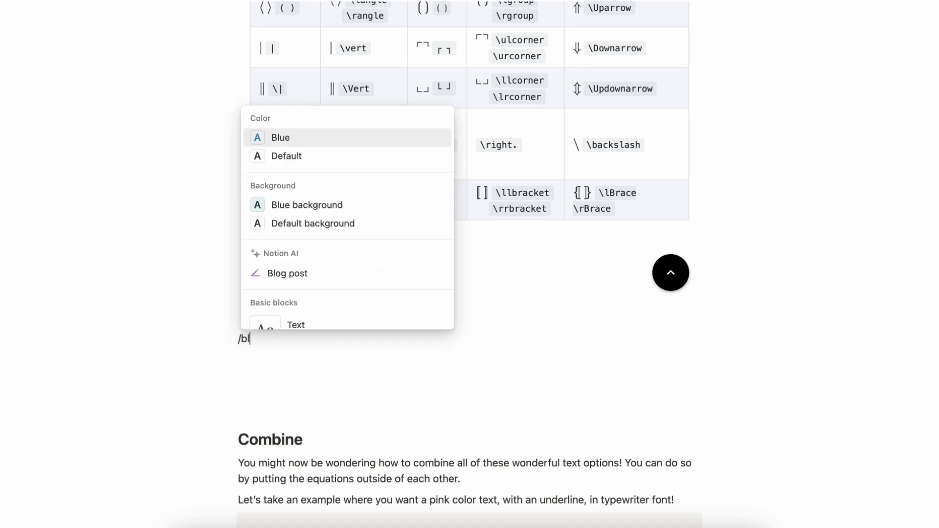
{"action": "type", "text": "ock"}
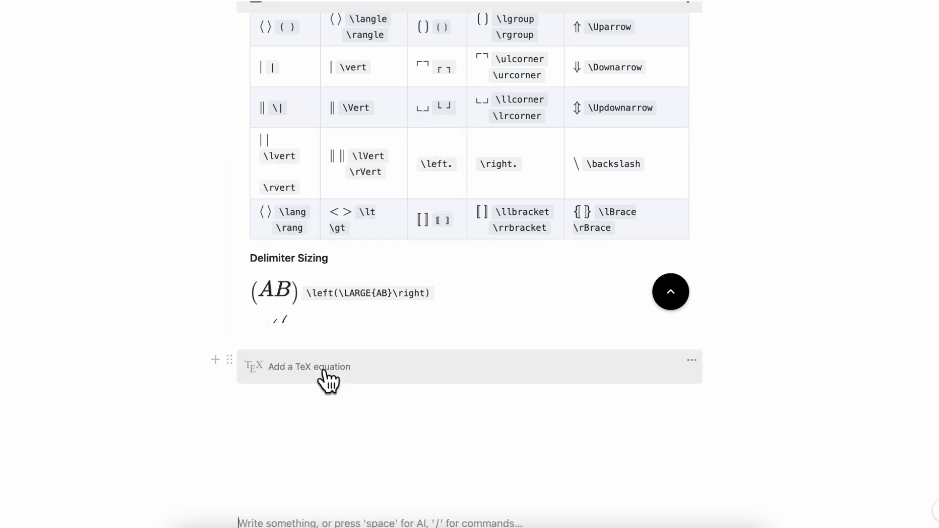
- Enter \lVert{Text~Here}\rVert in the empty block equation below the KaTeX embed and finish it
{"action": "left_click", "coordinate": [325, 372]}
{"action": "type", "text": "\\"}
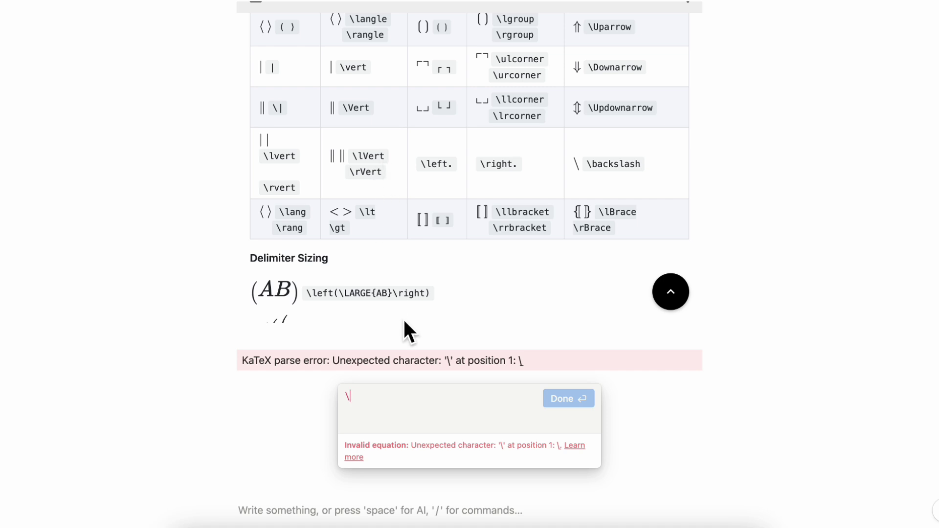
{"action": "type", "text": "lVert"}
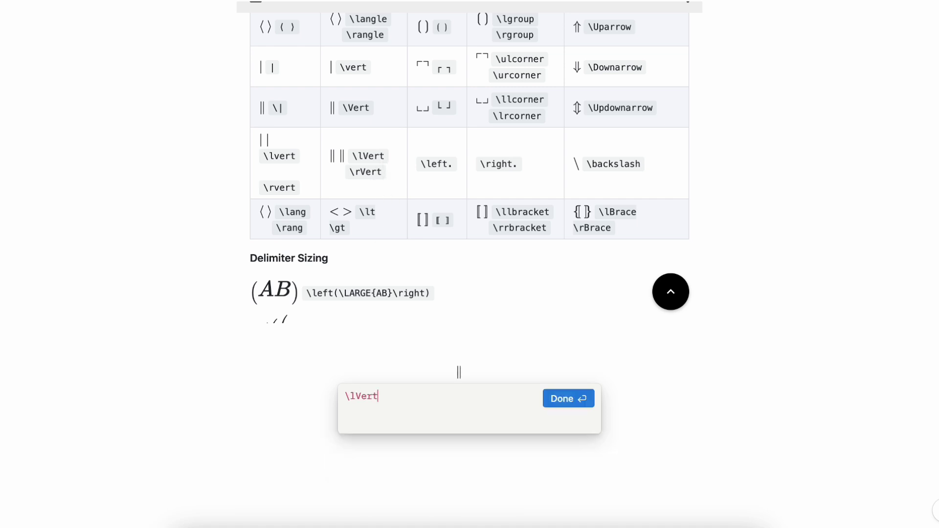
{"action": "type", "text": "{Tex"}
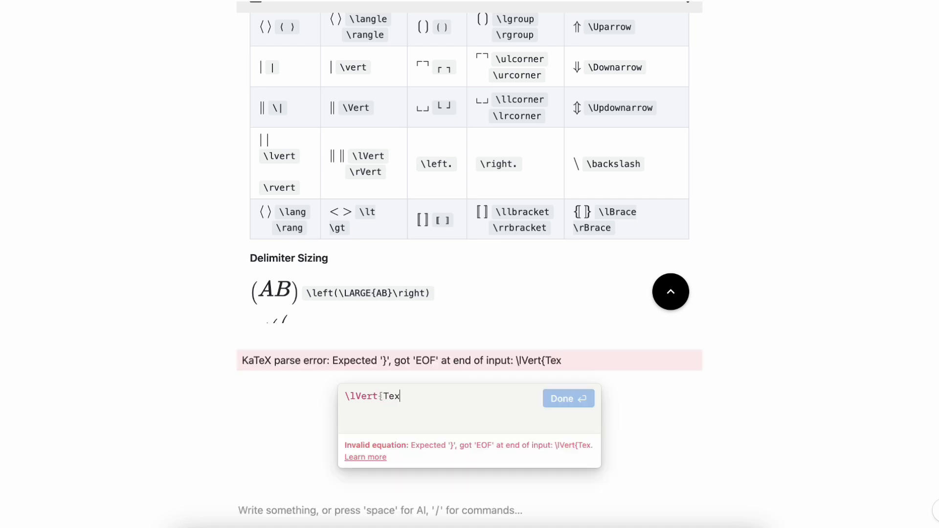
{"action": "type", "text": "t~Here}"}
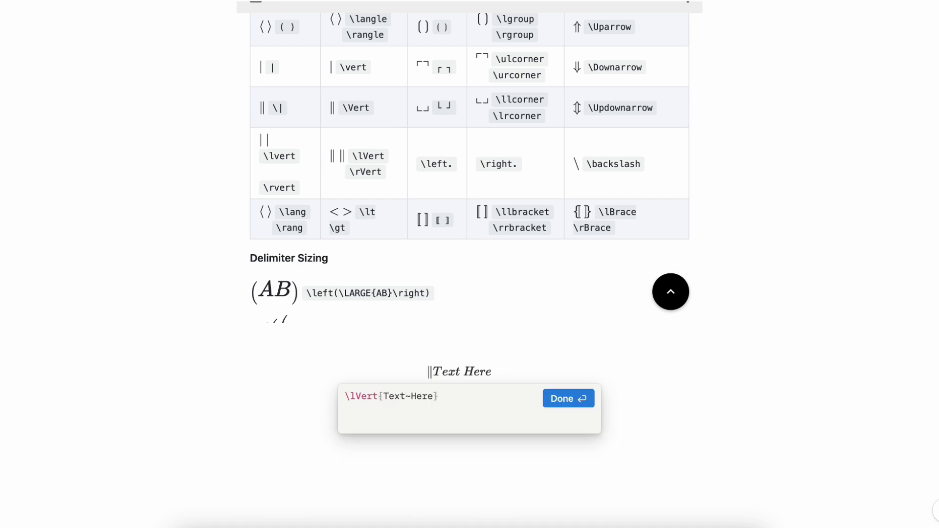
{"action": "type", "text": "\\"}
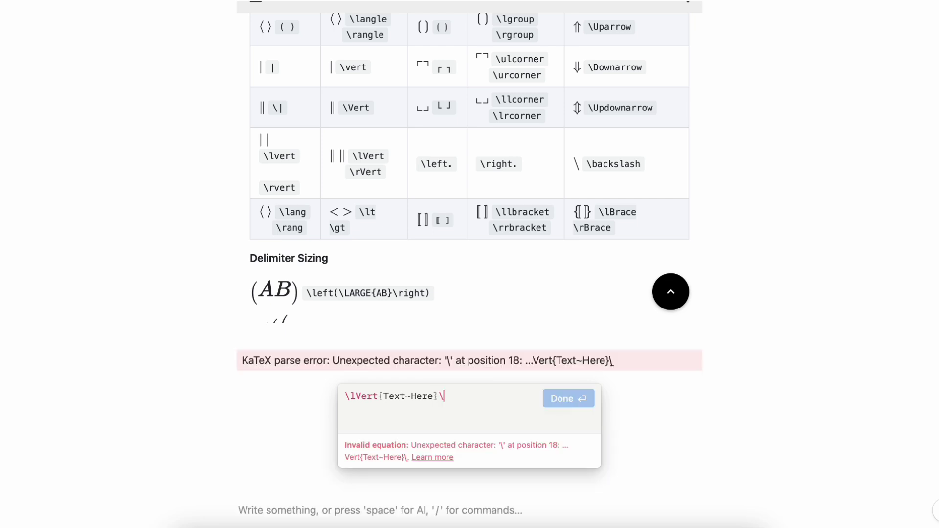
{"action": "type", "text": "rVert"}
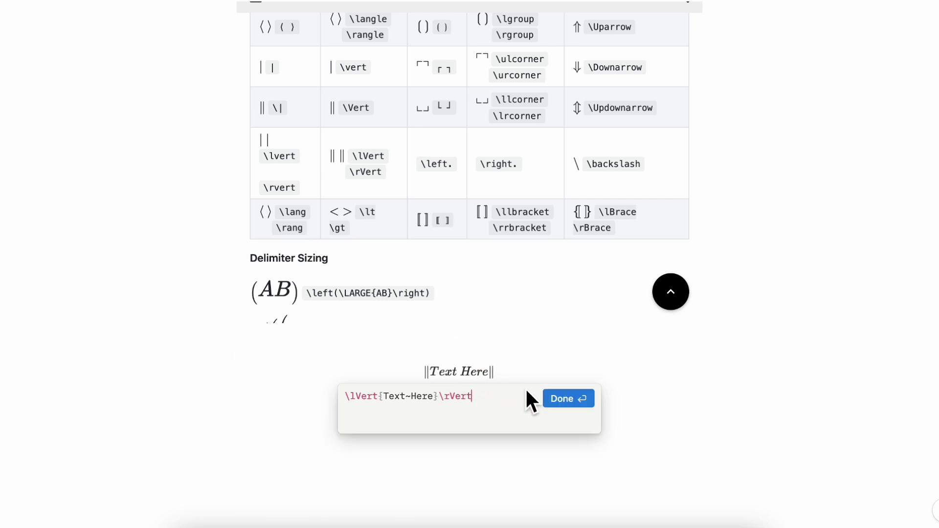
{"action": "left_click", "coordinate": [560, 400]}
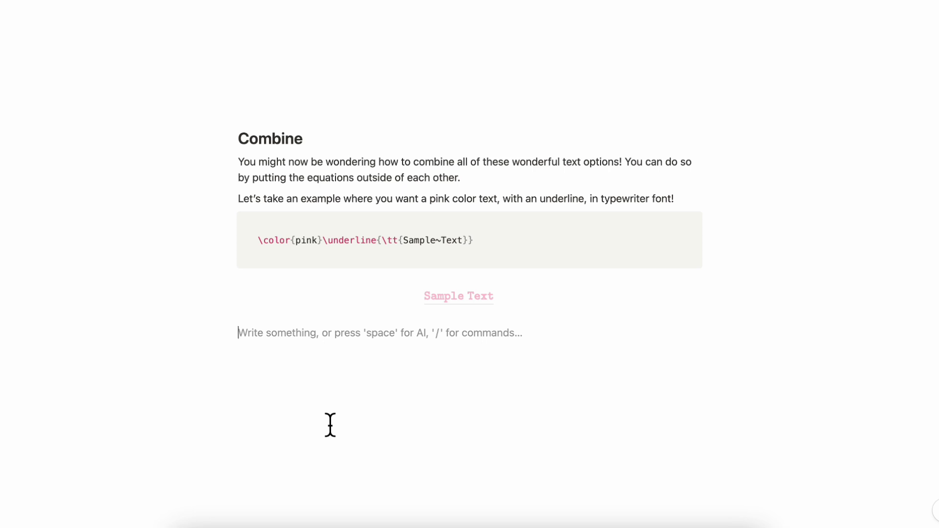
- Insert an empty block equation on a new line below the pink underlined sample in the Combine section
{"action": "left_click", "coordinate": [331, 424]}
{"action": "key", "text": "Return"}
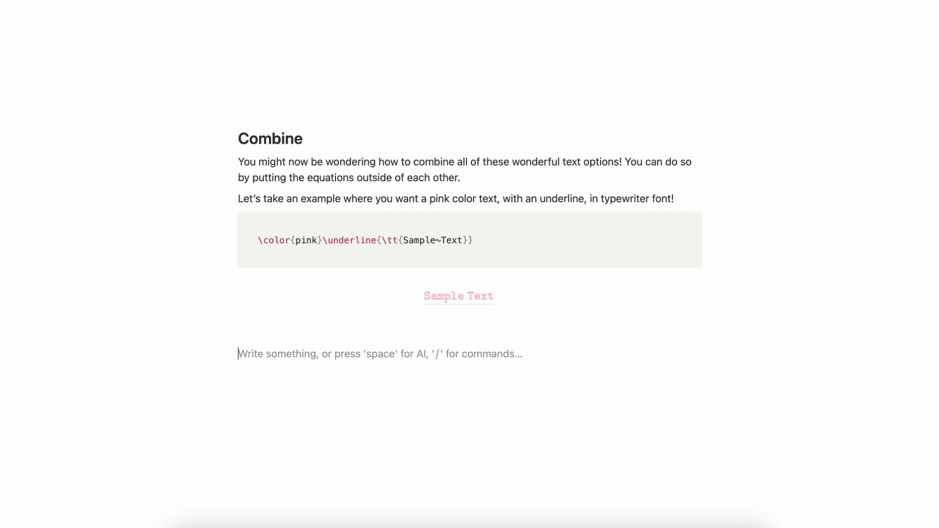
{"action": "type", "text": "/"}
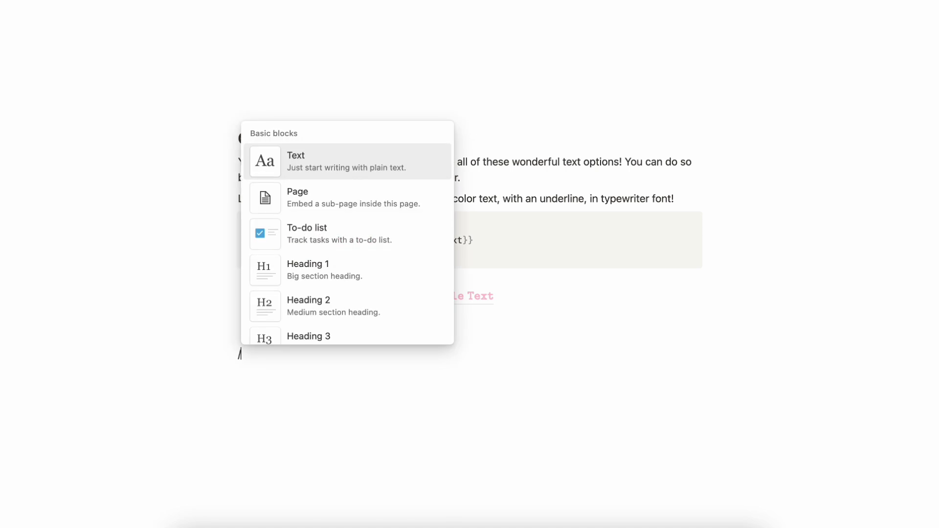
{"action": "type", "text": "blockequ"}
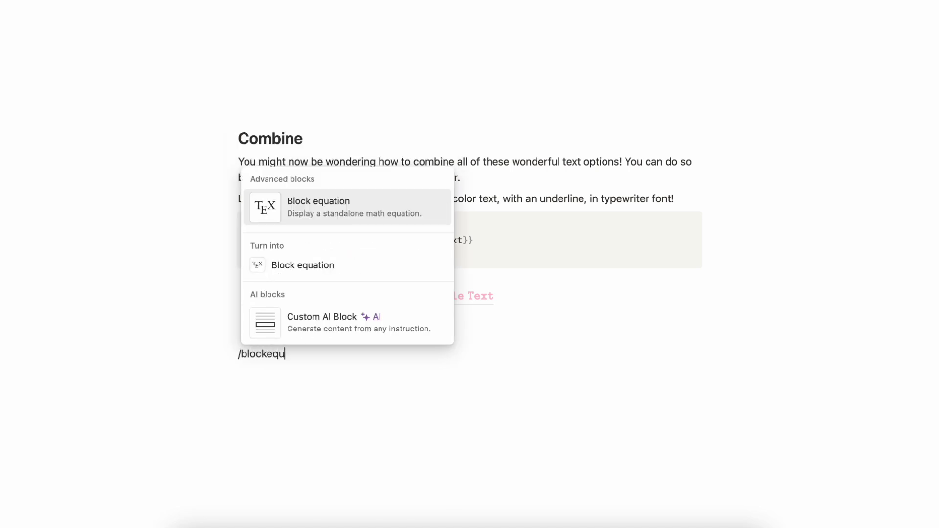
{"action": "key", "text": "Return"}
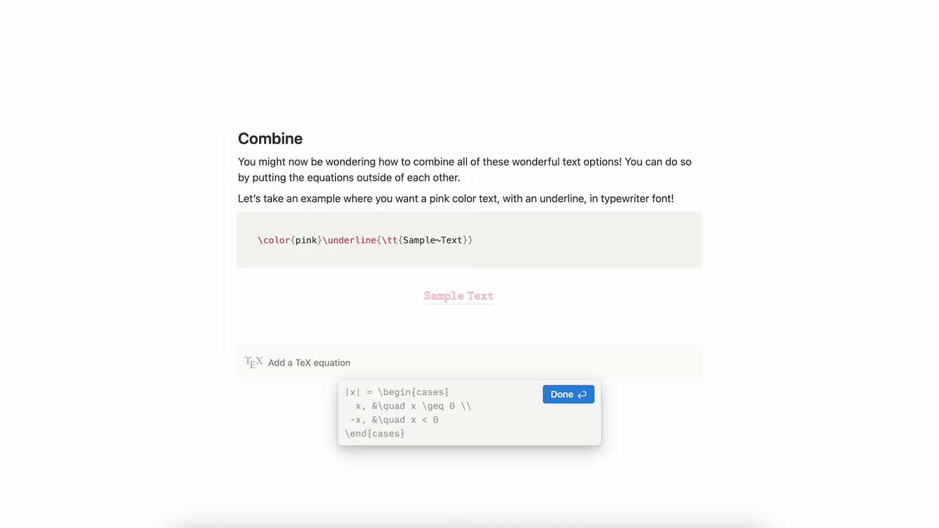
- Enter \colorbox{lightblue}{Text~Here} in the empty block equation below the pink sample
{"action": "type", "text": "\\"}
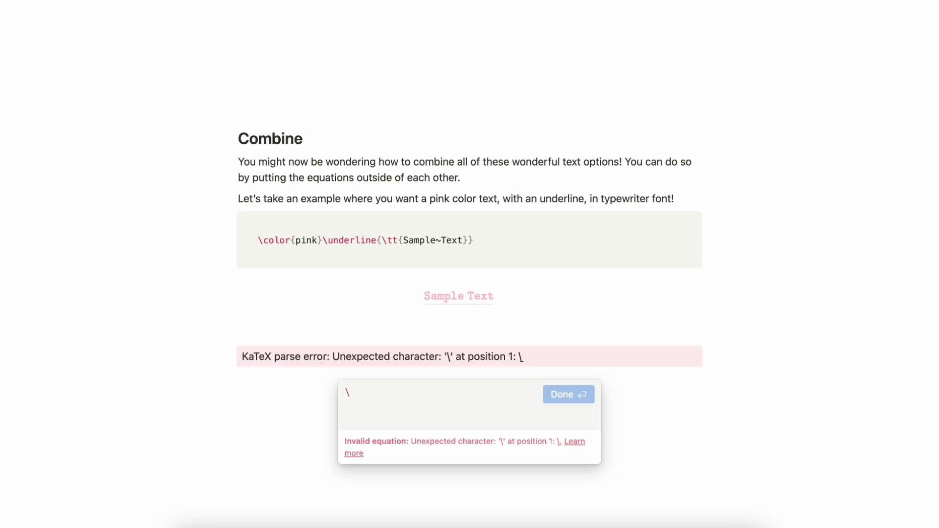
{"action": "type", "text": "colorbox"}
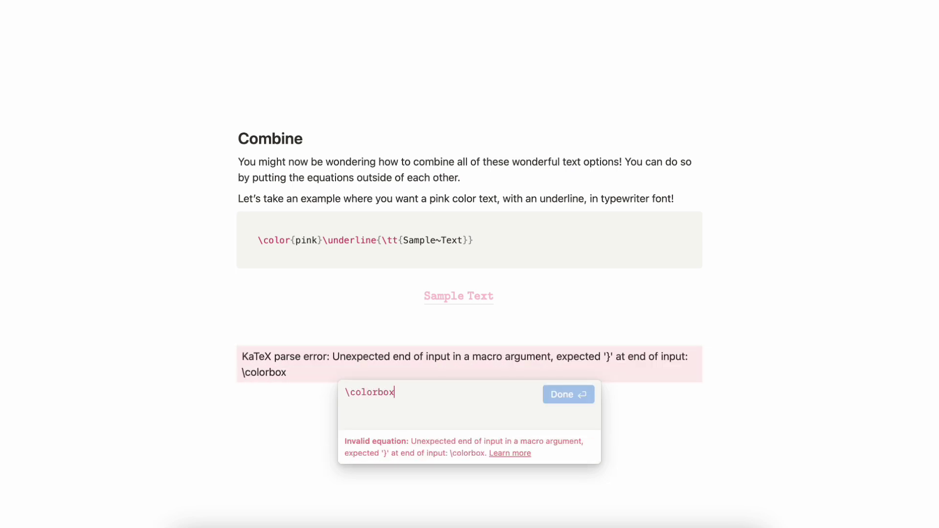
{"action": "type", "text": "{}"}
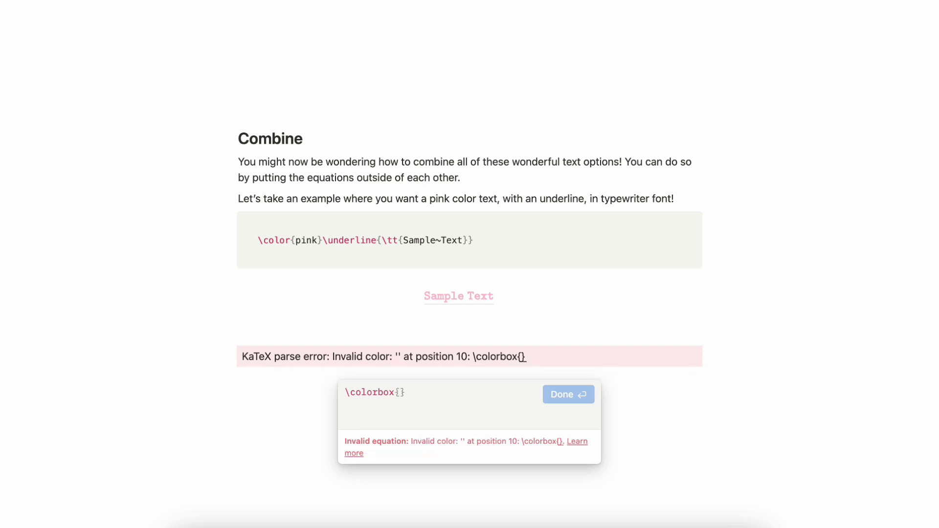
{"action": "type", "text": "lignt"}
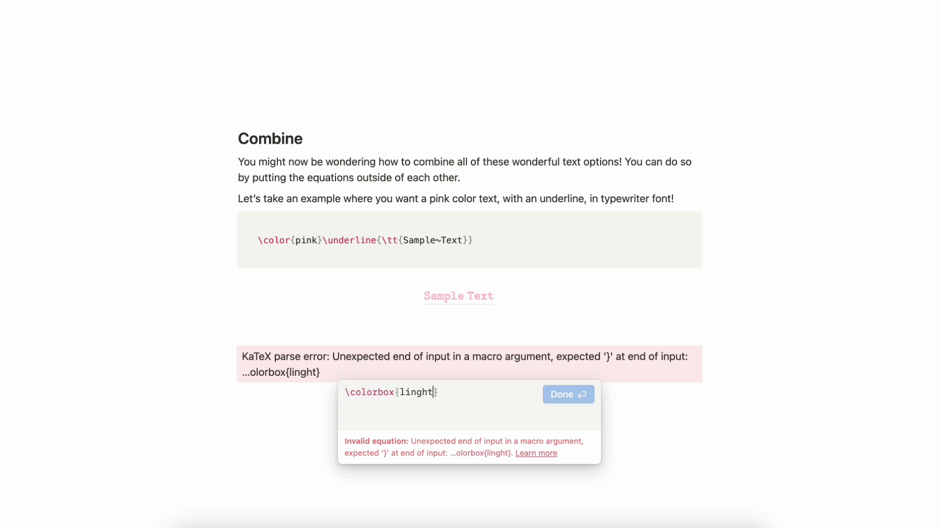
{"action": "key", "text": "BackSpace"}
{"action": "key", "text": "BackSpace"}
{"action": "key", "text": "BackSpace"}
{"action": "type", "text": "ghtblue"}
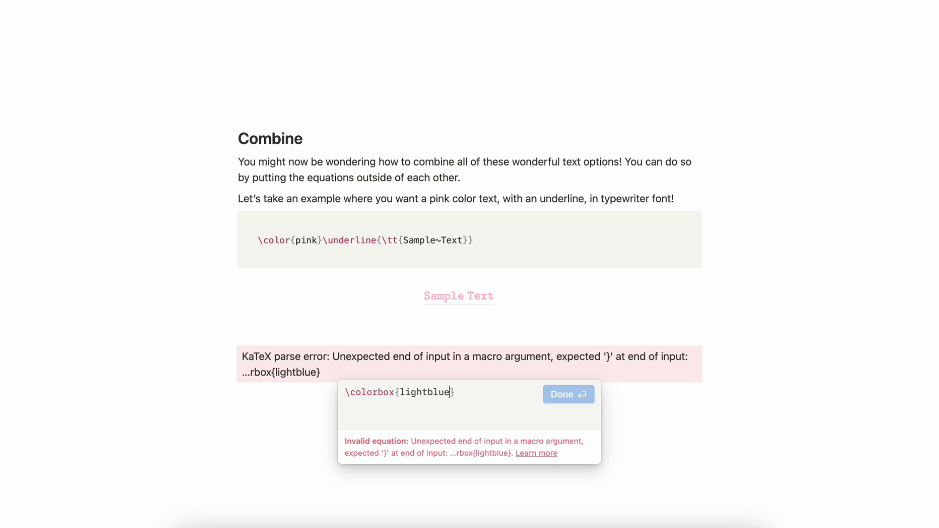
{"action": "type", "text": "{"}
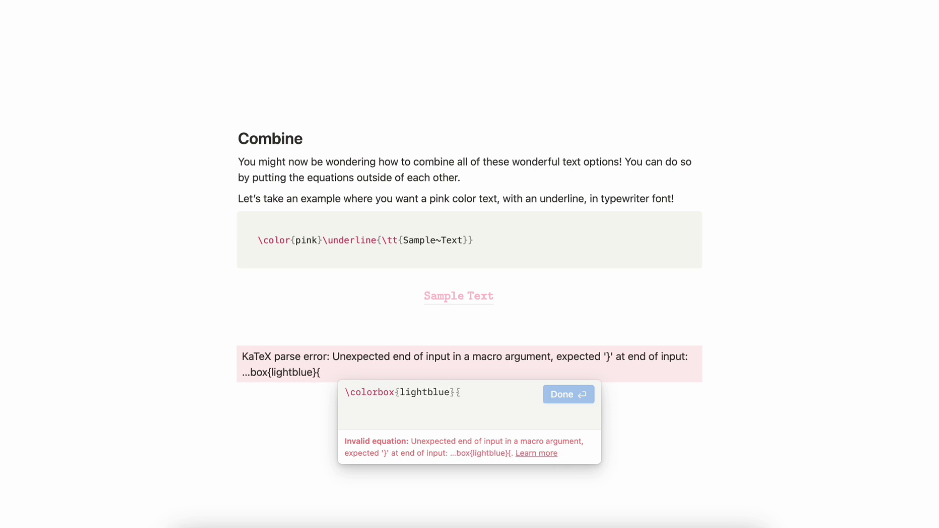
{"action": "type", "text": "}"}
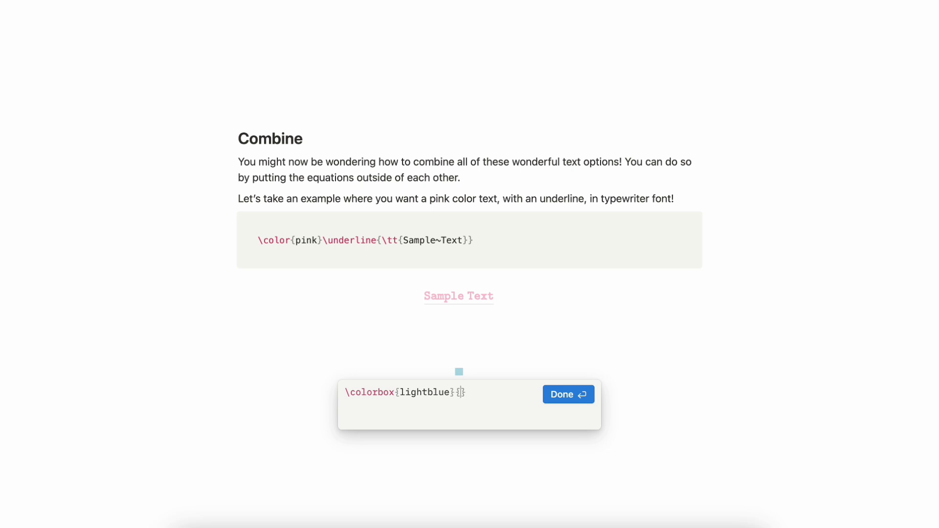
{"action": "type", "text": "Text~"}
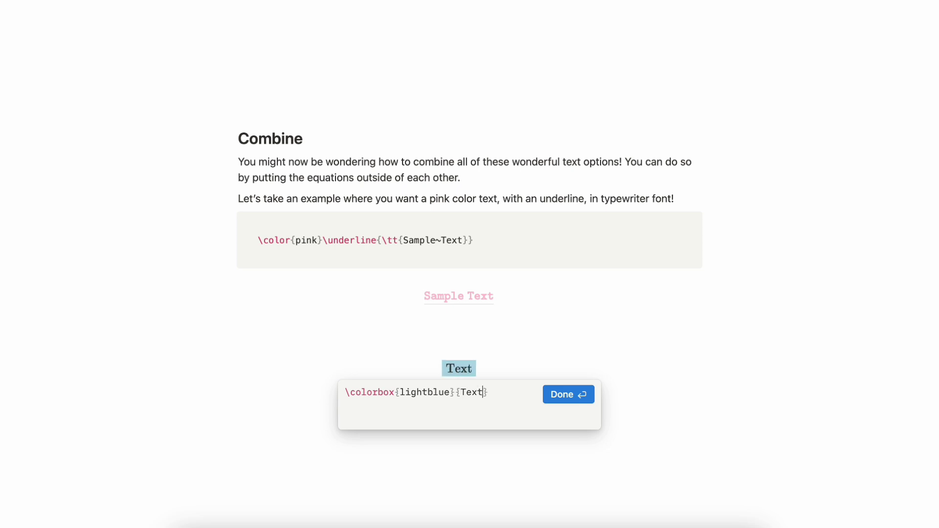
{"action": "type", "text": "Here"}
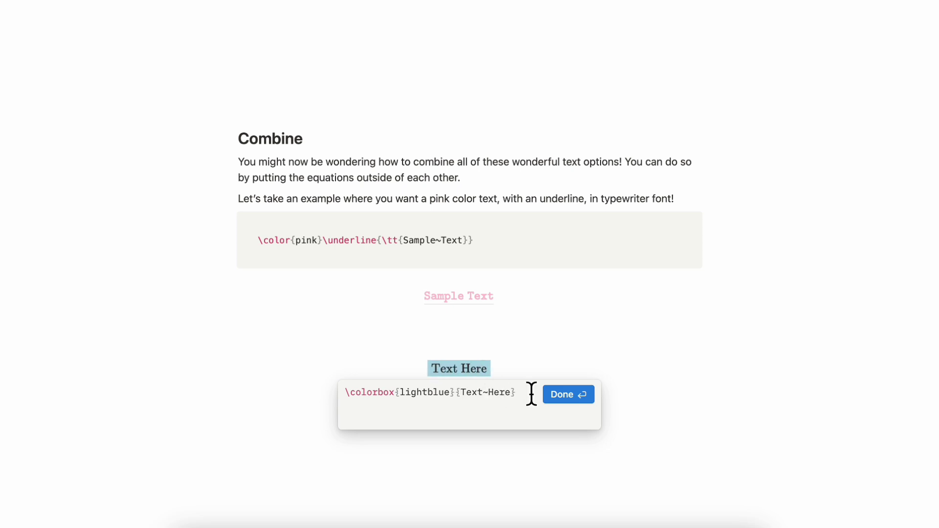
- Underline the text inside the light blue box by wrapping Text~Here in \underline{}
{"action": "left_click", "coordinate": [350, 402]}
{"action": "left_click", "coordinate": [461, 392]}
{"action": "type", "text": "\\"}
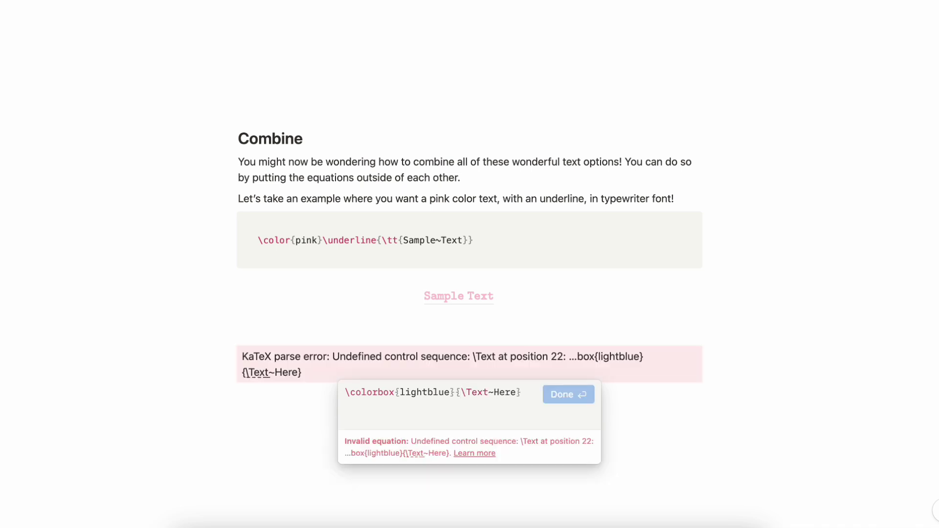
{"action": "type", "text": "underline"}
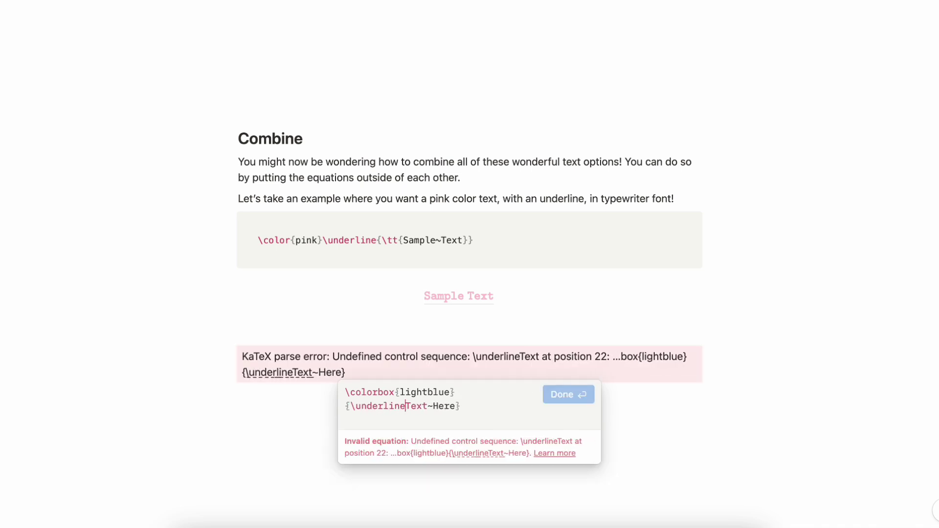
{"action": "type", "text": "{"}
{"action": "key", "text": "Right"}
{"action": "key", "text": "Right"}
{"action": "key", "text": "Right"}
{"action": "key", "text": "Right"}
{"action": "key", "text": "Right"}
{"action": "key", "text": "Right"}
{"action": "key", "text": "Right"}
{"action": "key", "text": "Right"}
{"action": "key", "text": "Right"}
{"action": "key", "text": "Right"}
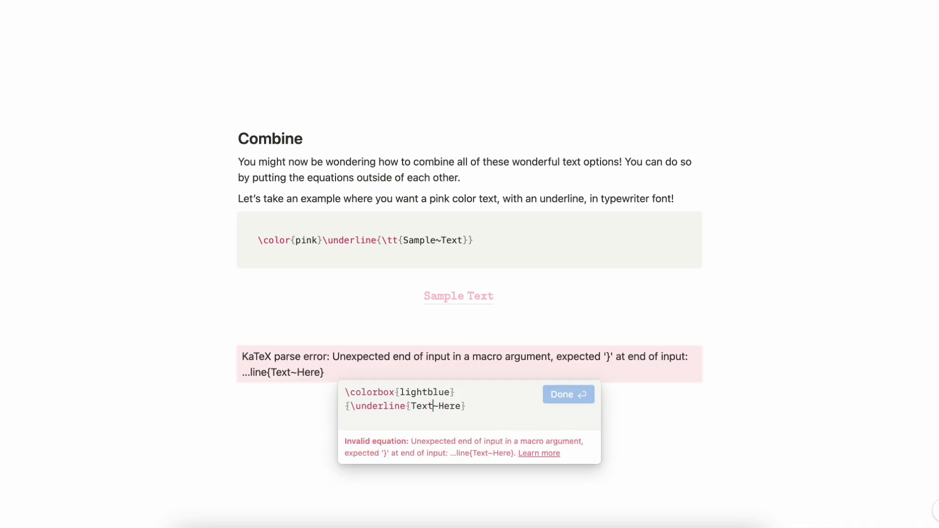
{"action": "type", "text": "}"}
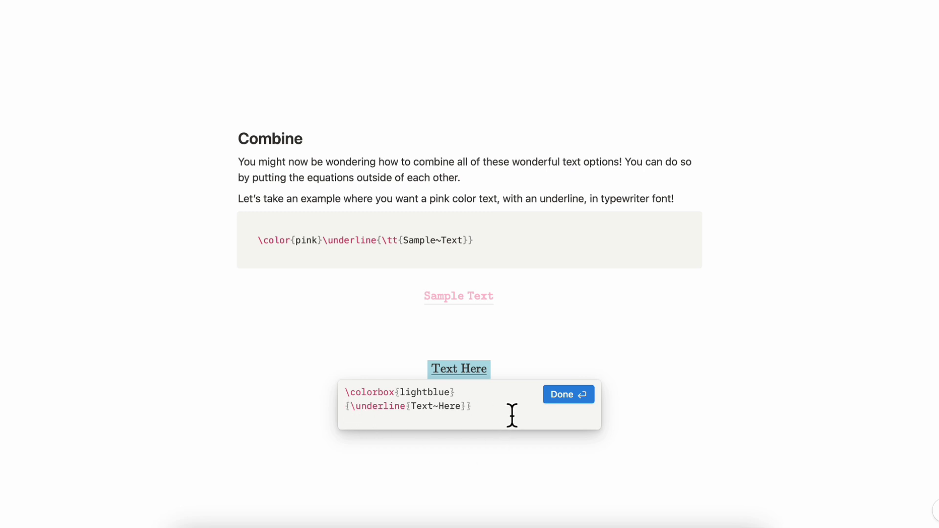
- Wrap the whole \colorbox expression in \frak{} to set the text in Fraktur font, and finish the equation
{"action": "left_click", "coordinate": [347, 392]}
{"action": "type", "text": "\\frak"}
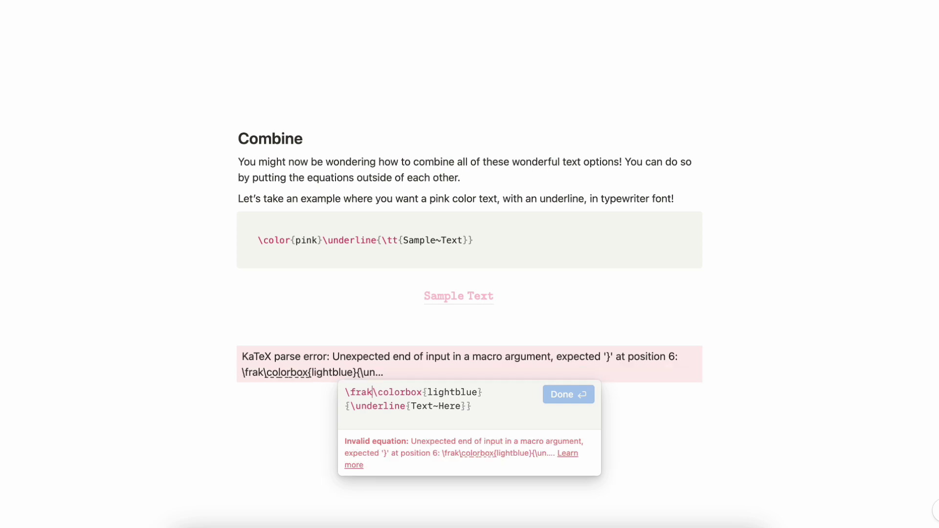
{"action": "type", "text": "{"}
{"action": "left_click", "coordinate": [495, 416]}
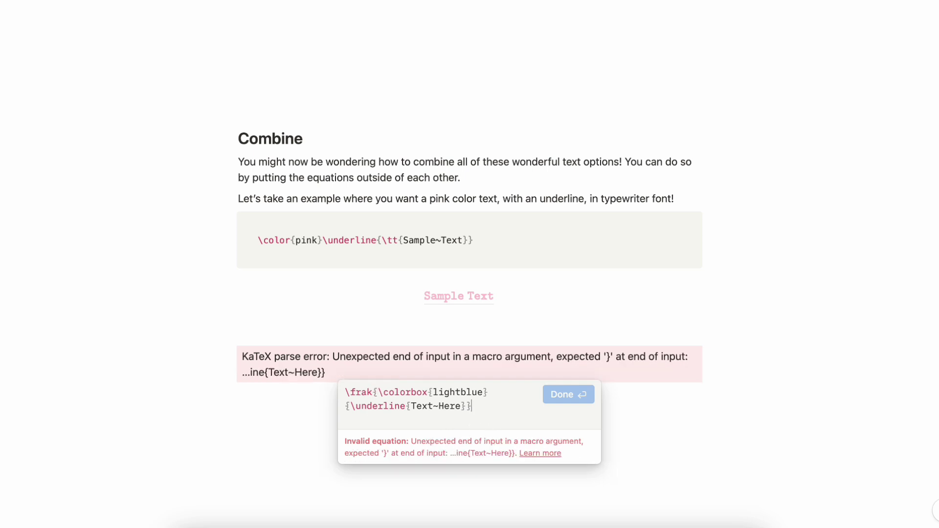
{"action": "type", "text": "}"}
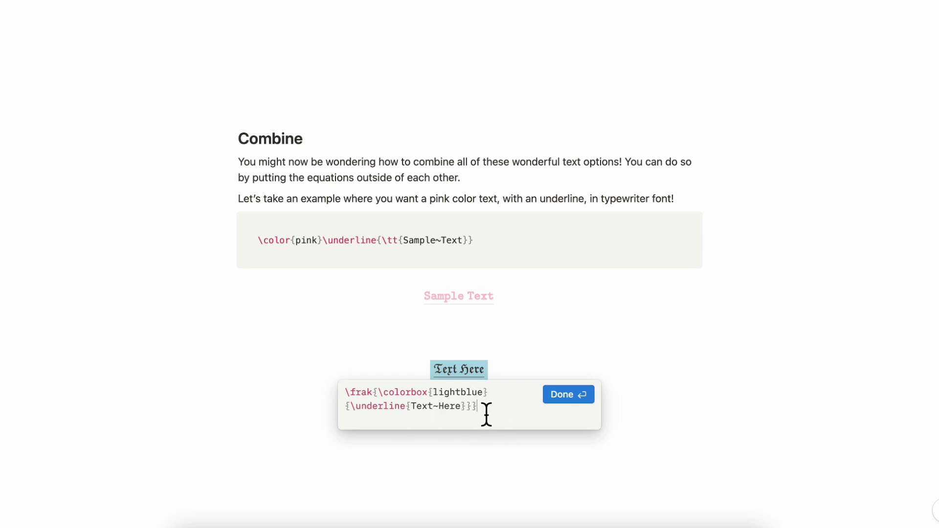
{"action": "left_click", "coordinate": [565, 396]}
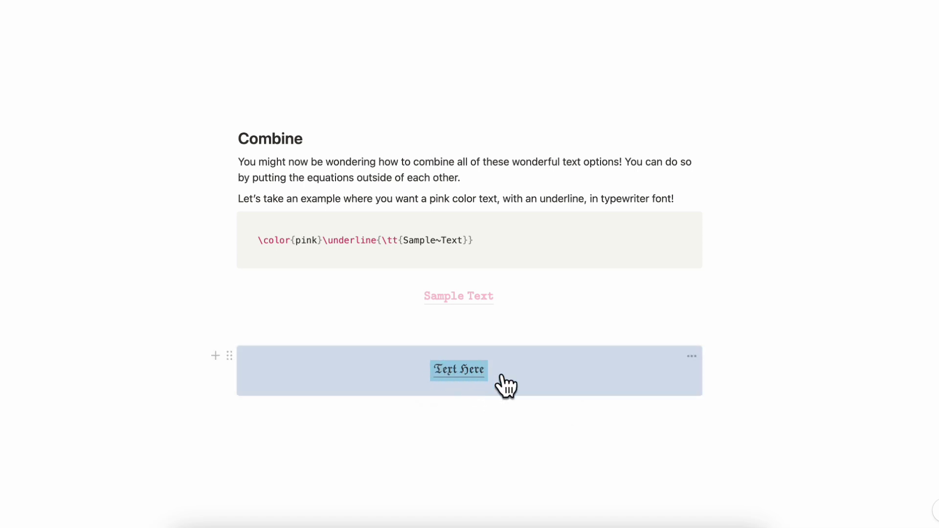
{"action": "left_click", "coordinate": [502, 411]}
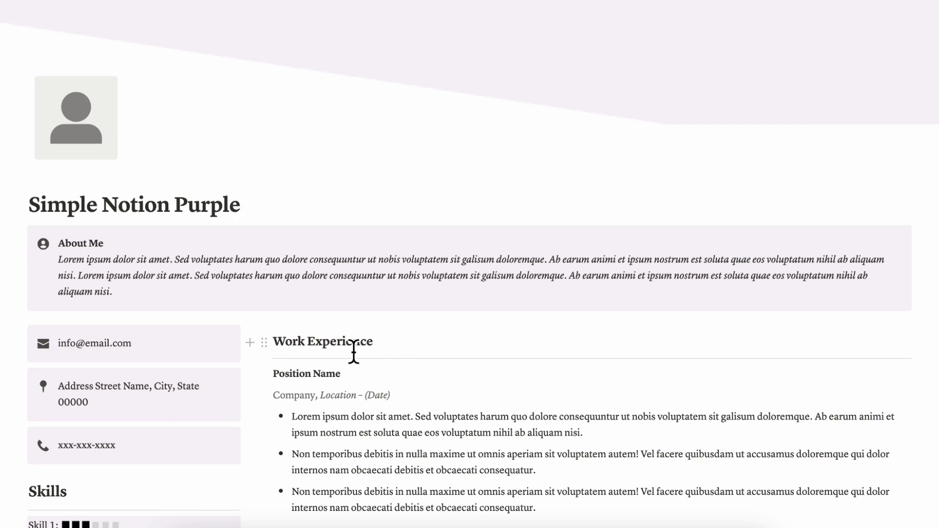
- On the Simple Notion Purple resume page, replace the Work Experience heading with an empty block equation
{"action": "left_click", "coordinate": [278, 349]}
{"action": "left_click_drag", "start_coordinate": [278, 350], "coordinate": [623, 352]}
{"action": "key", "text": "BackSpace"}
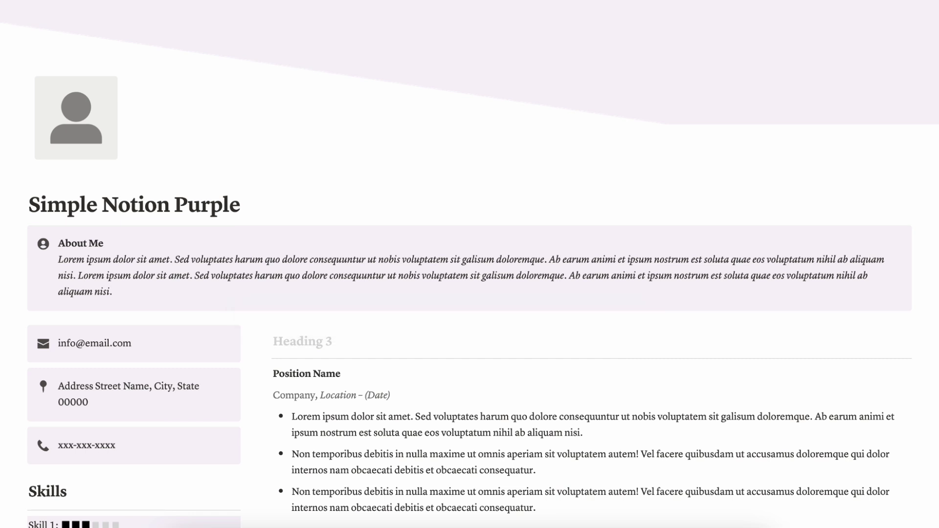
{"action": "key", "text": "BackSpace"}
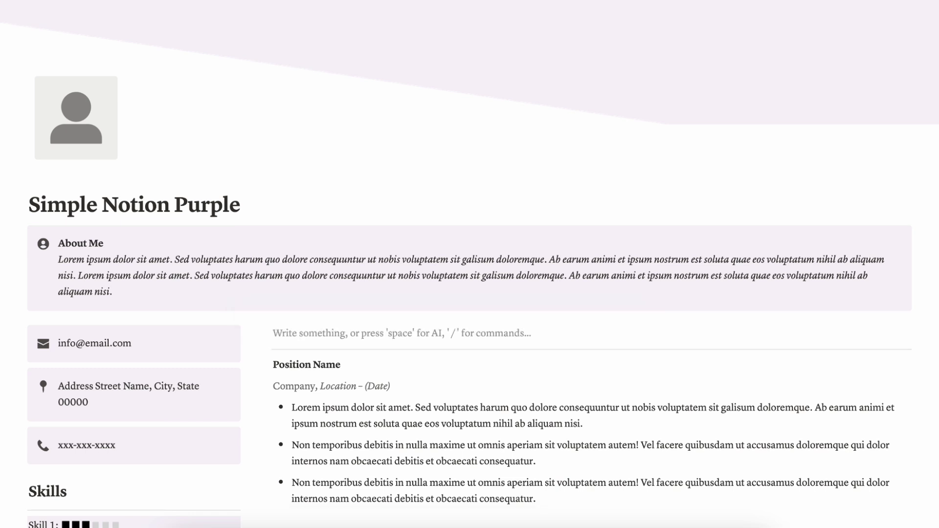
{"action": "type", "text": "/blockequa"}
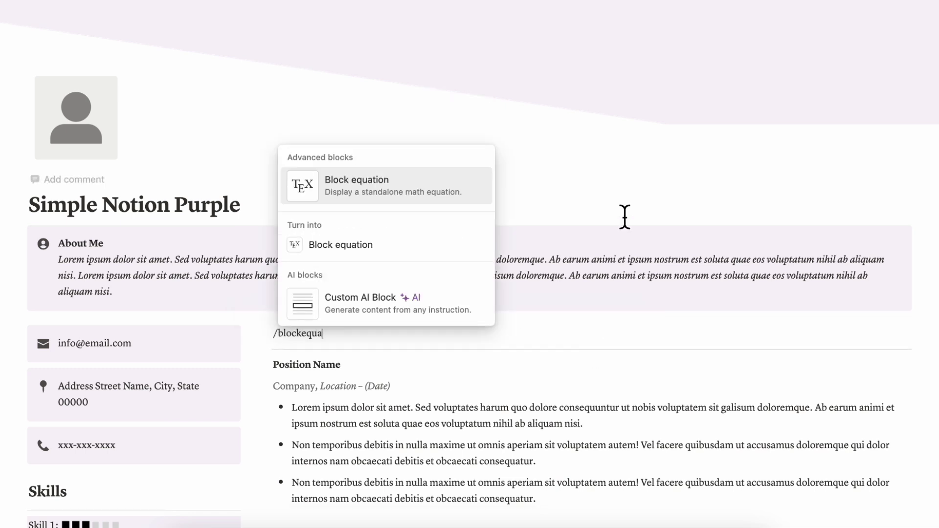
{"action": "left_click", "coordinate": [445, 189]}
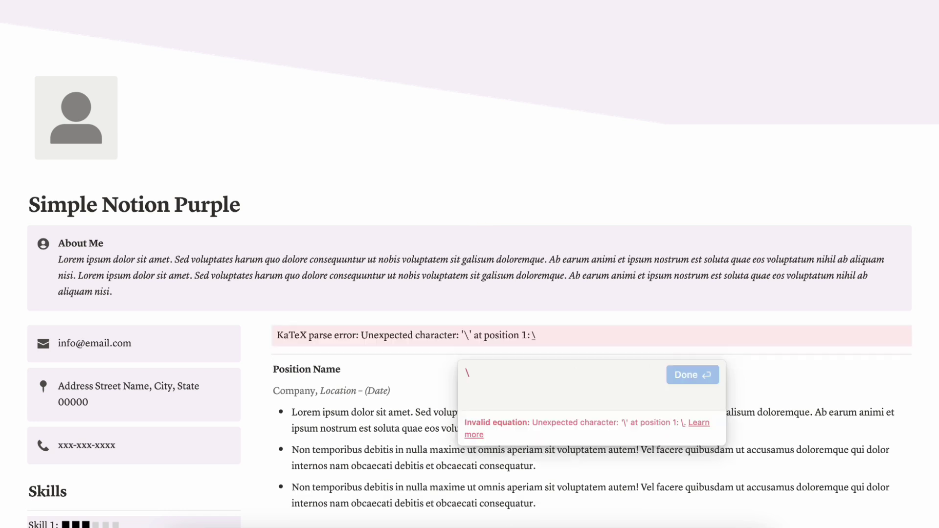
- Enter \bold {Work~Experience} in the block equation above Position Name and finish it
{"action": "type", "text": "bo"}
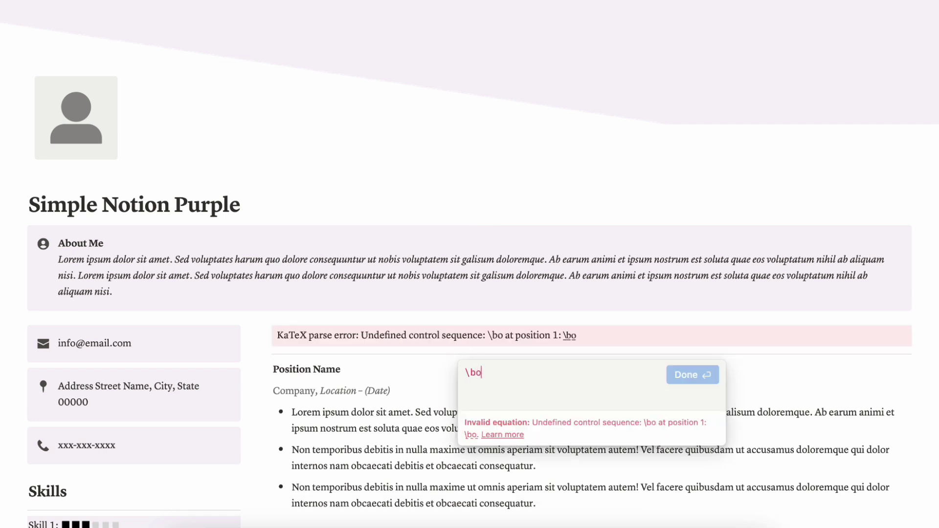
{"action": "type", "text": "ld {}"}
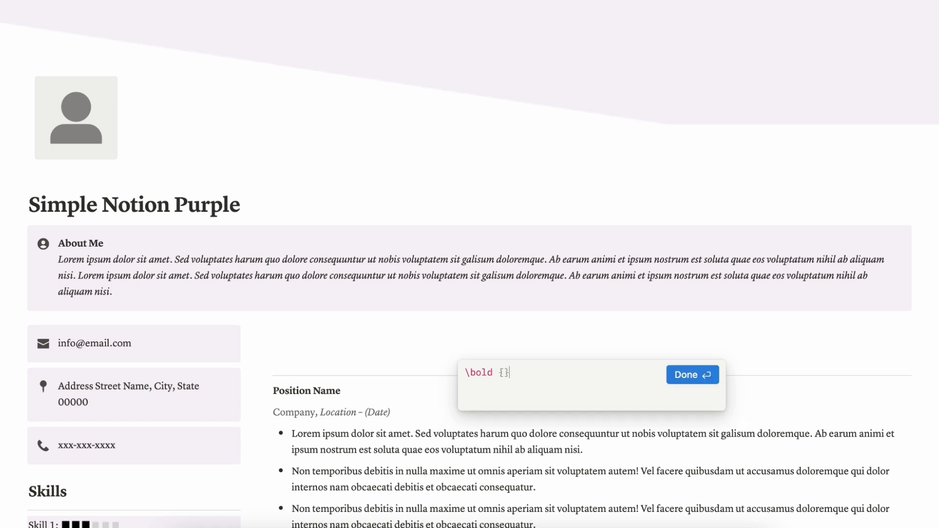
{"action": "type", "text": "Work Experience"}
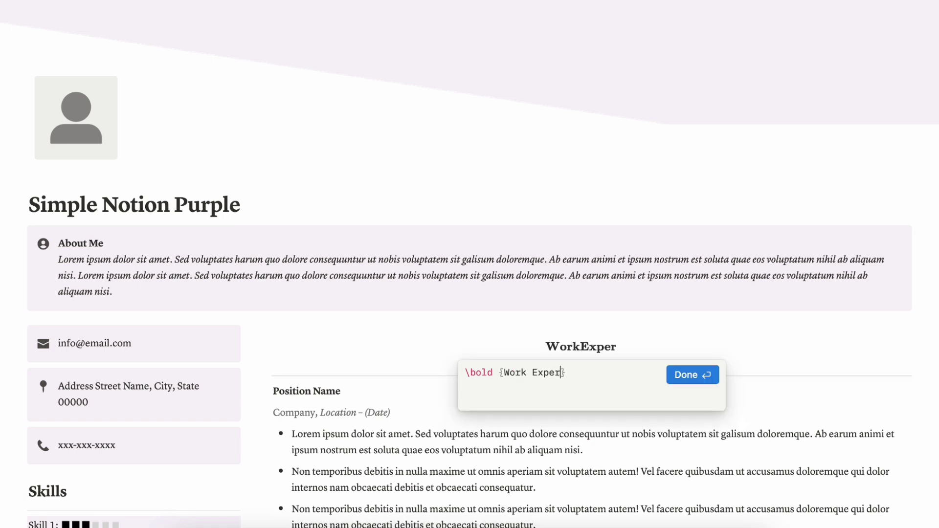
{"action": "left_click", "coordinate": [533, 377]}
{"action": "key", "text": "BackSpace"}
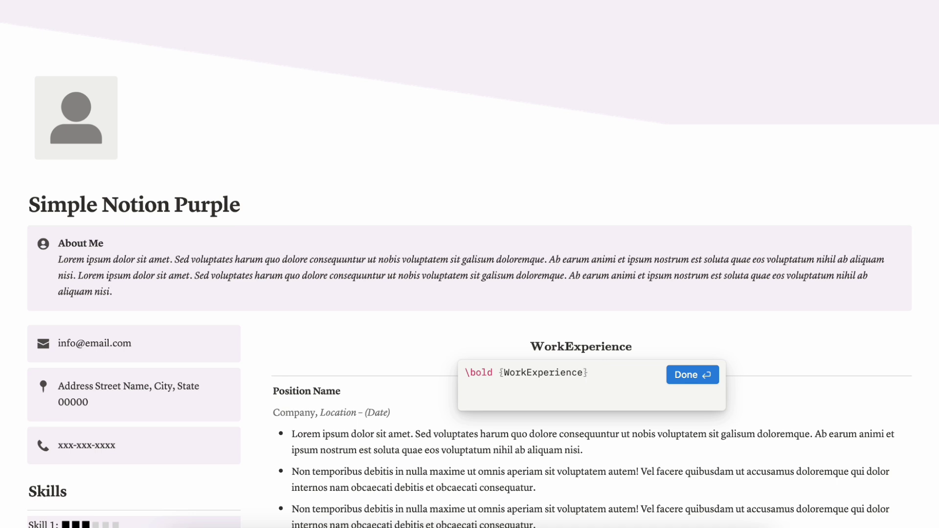
{"action": "type", "text": "~"}
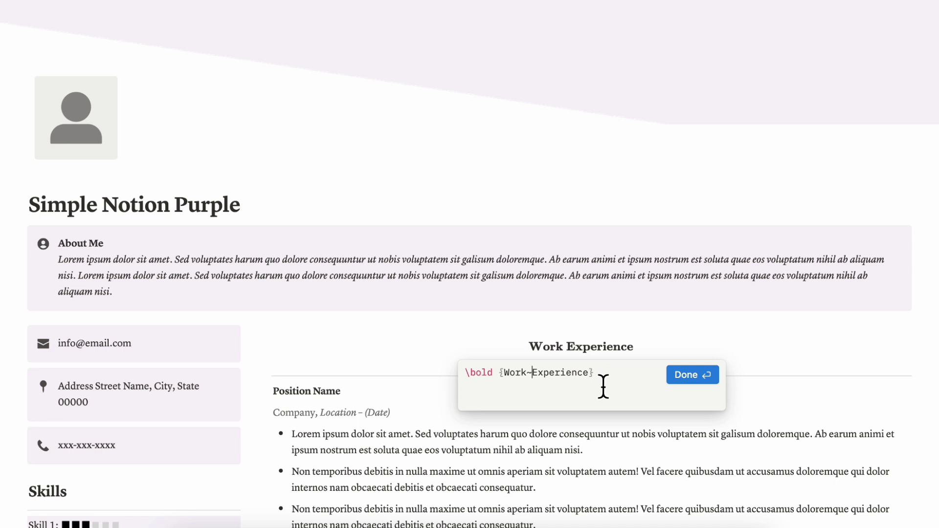
{"action": "left_click", "coordinate": [703, 378]}
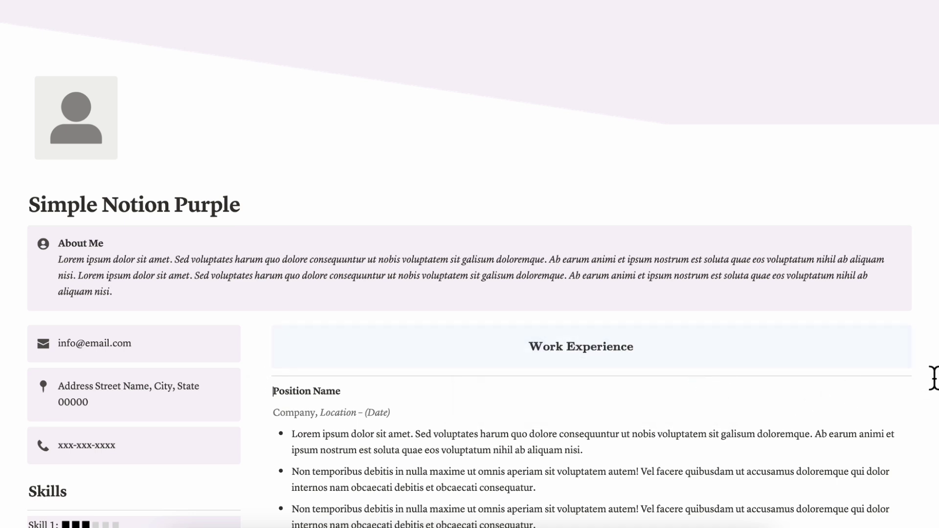